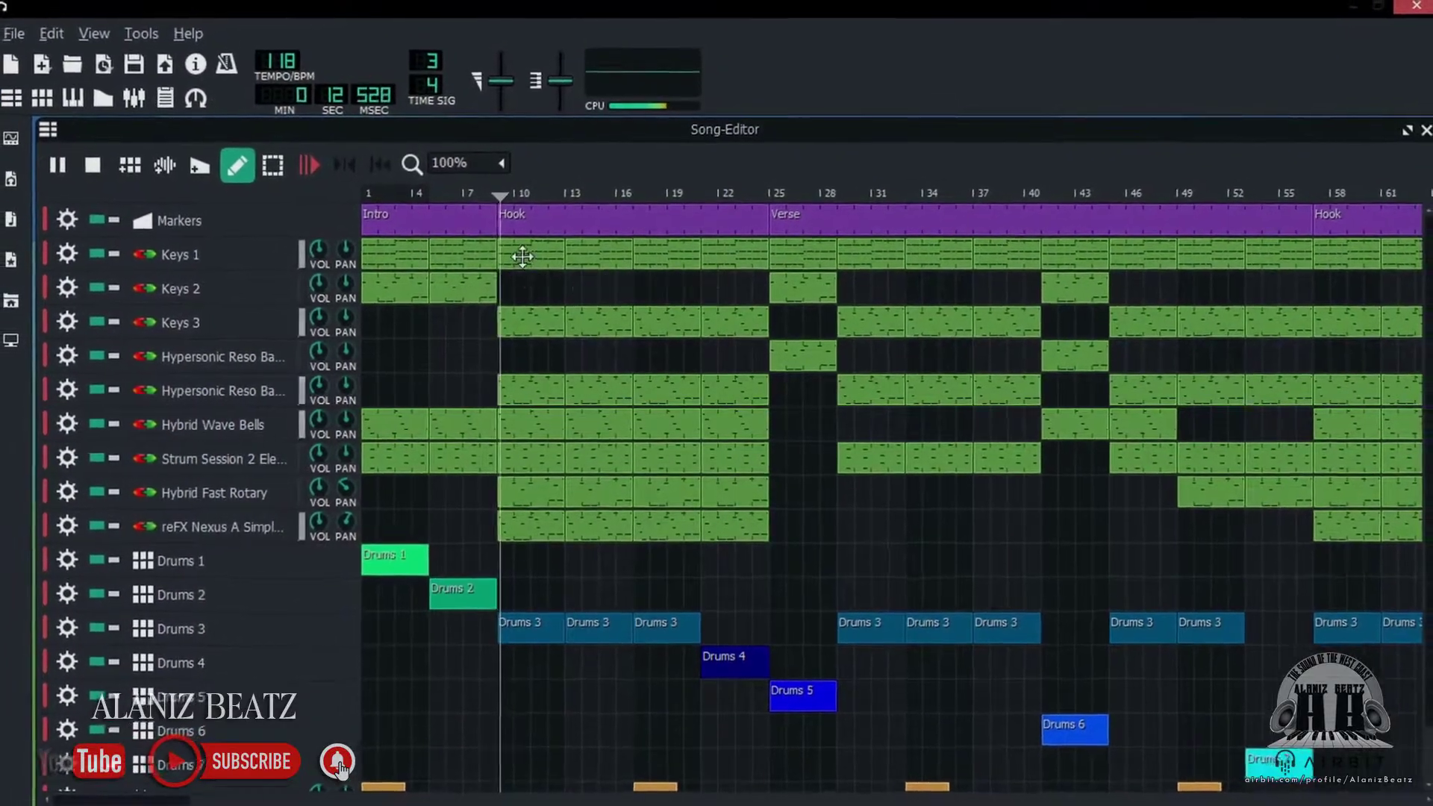
# - Inspect the notes of the Keys 1, Keys 3 and lower Hypersonic Reso Bass clips in the first Hook, closing the Piano Roll after each
pyautogui.doubleClick(526, 267)
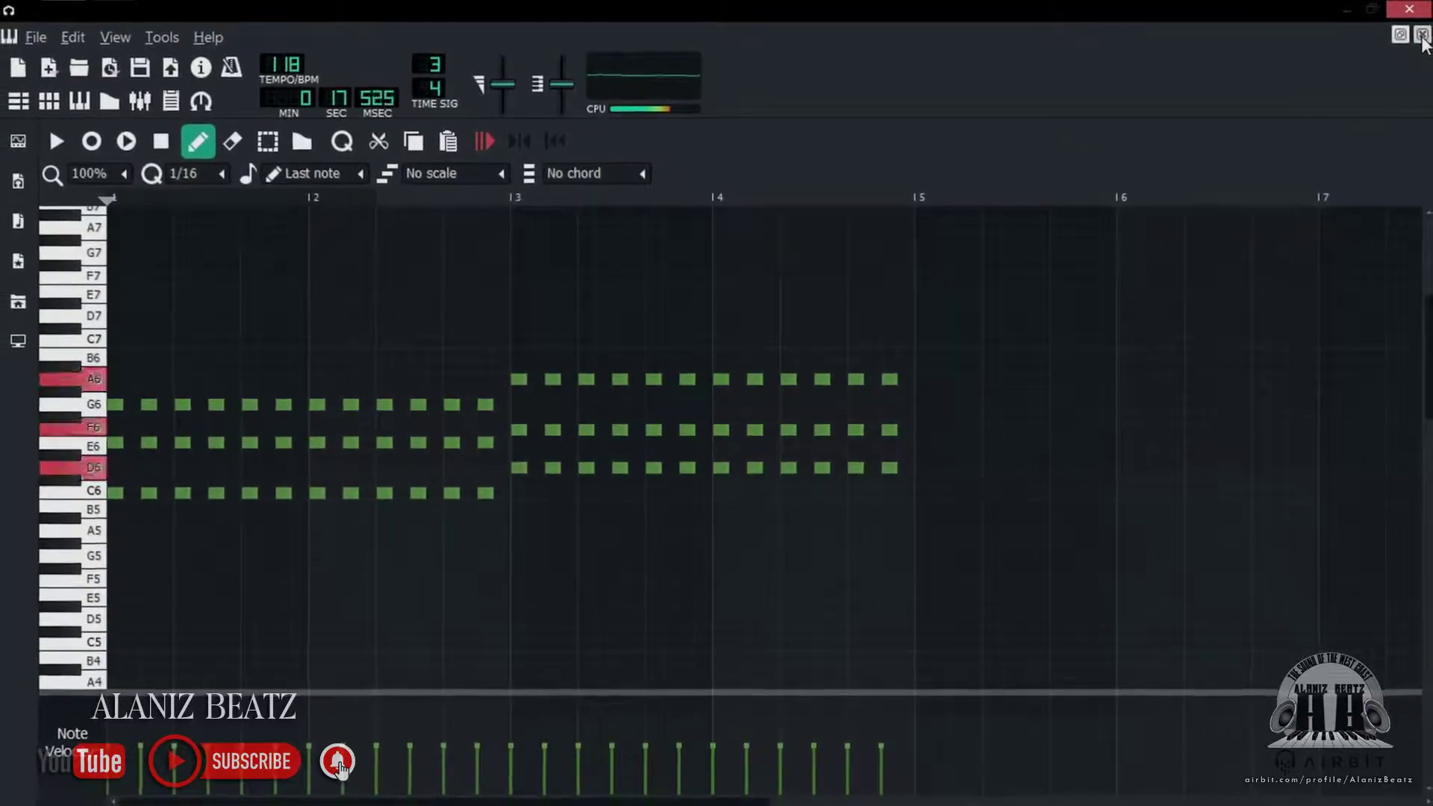
pyautogui.click(1422, 35)
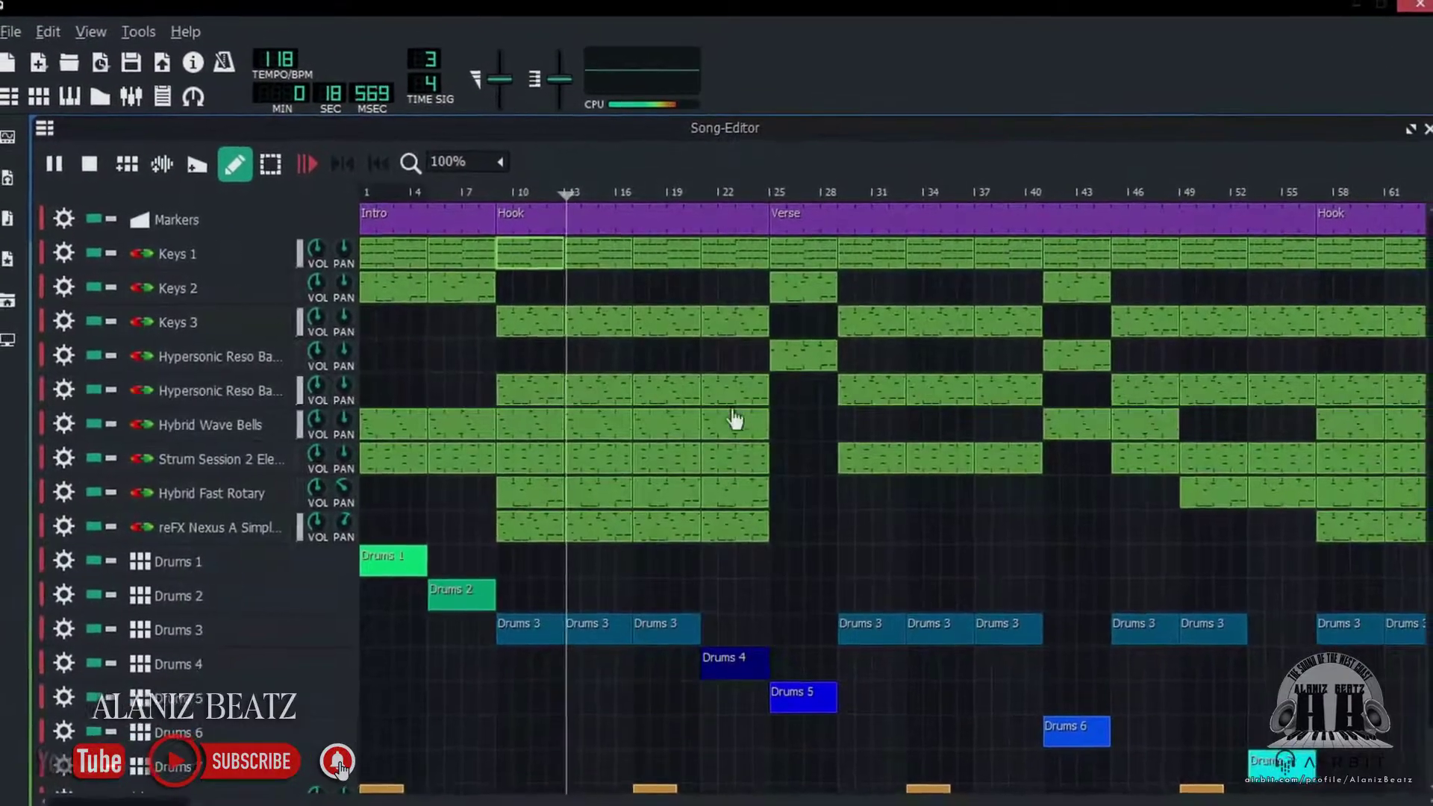
pyautogui.doubleClick(606, 326)
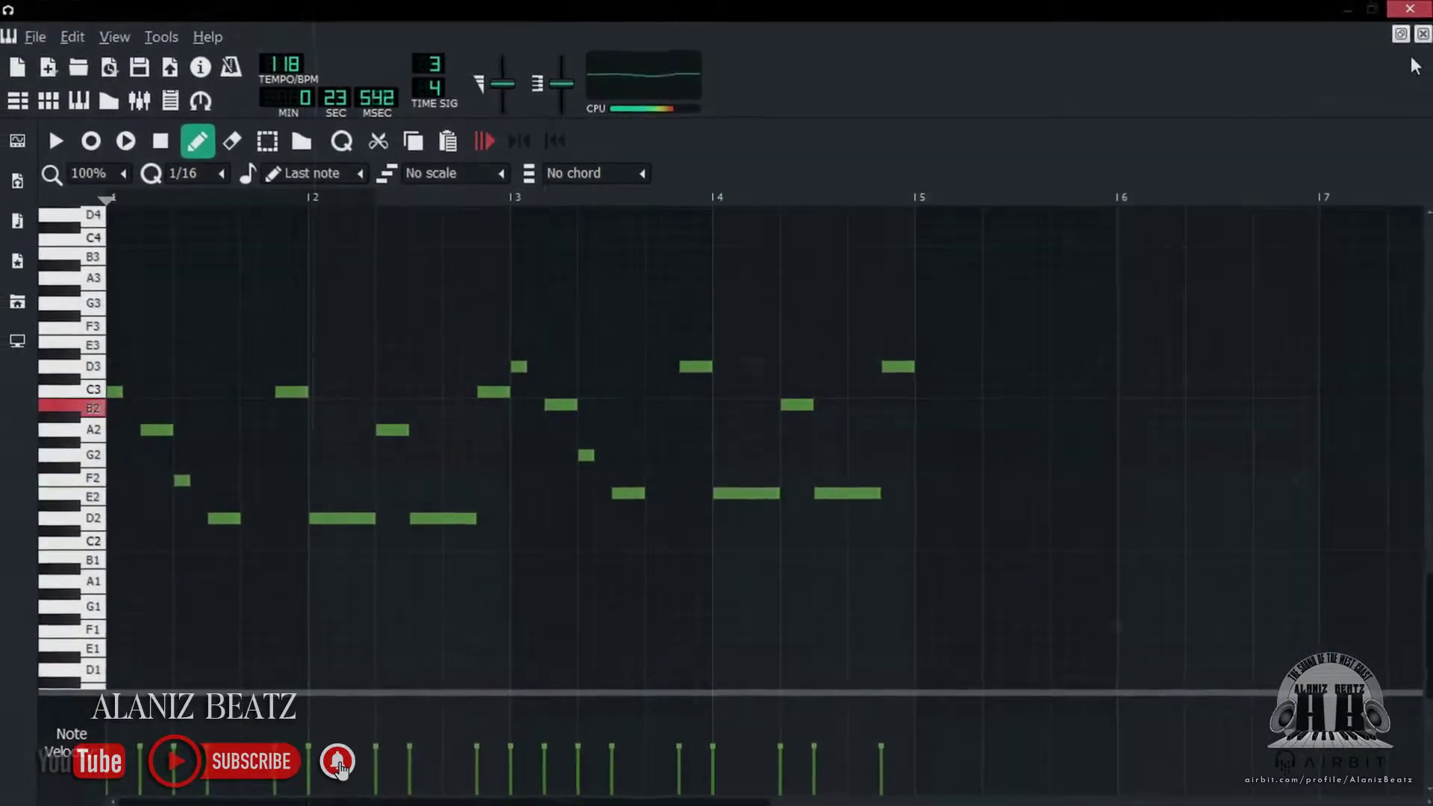
pyautogui.click(1422, 34)
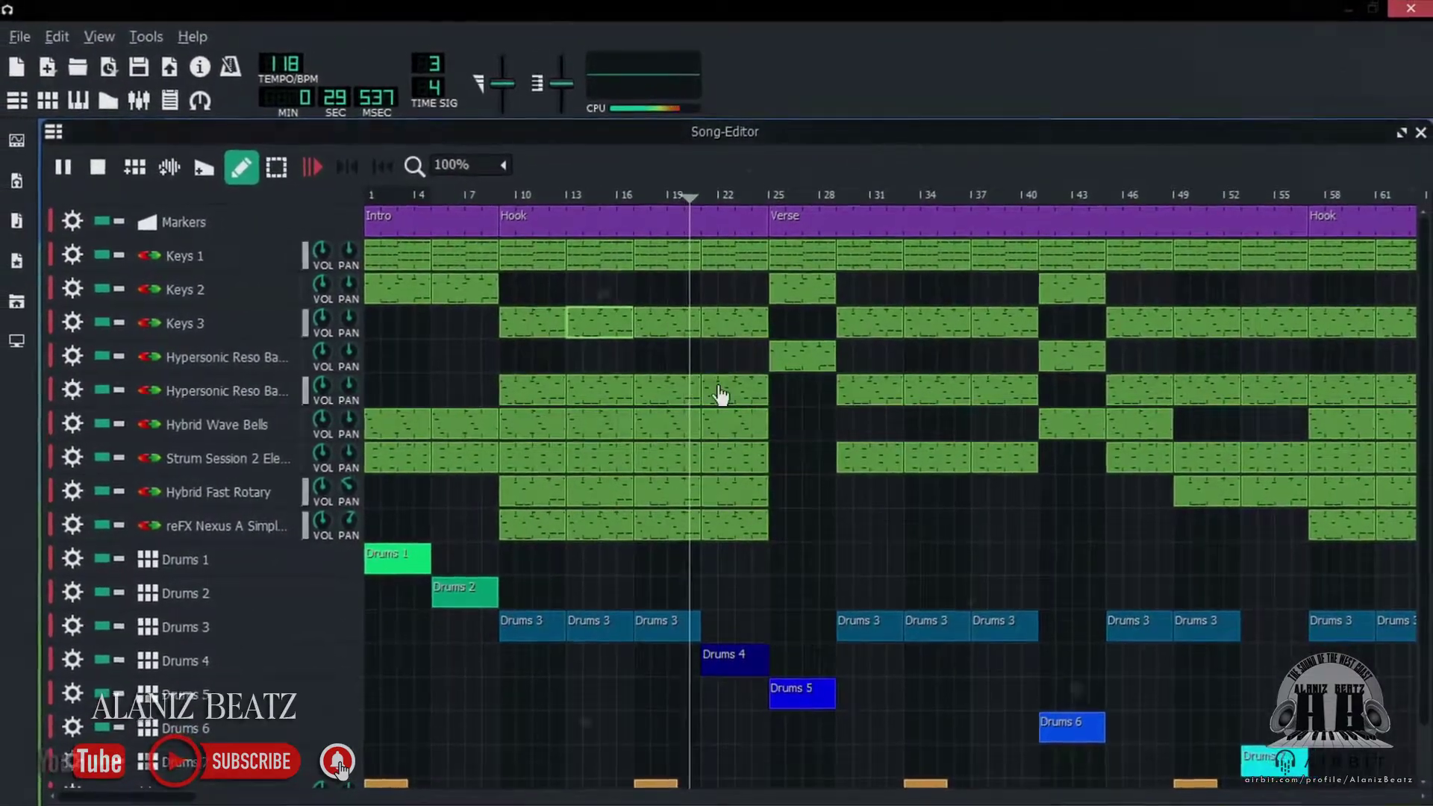
pyautogui.doubleClick(720, 394)
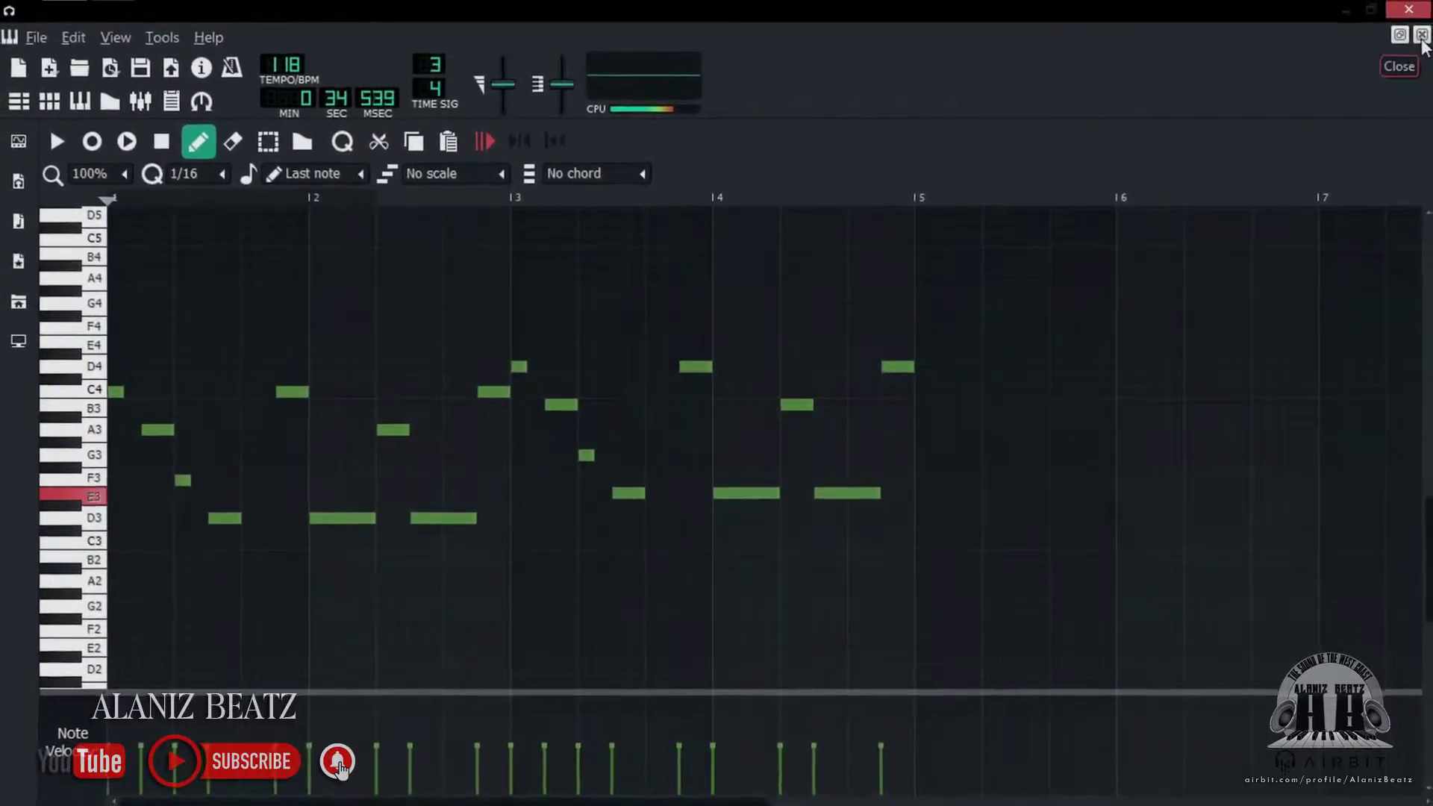
pyautogui.click(1421, 35)
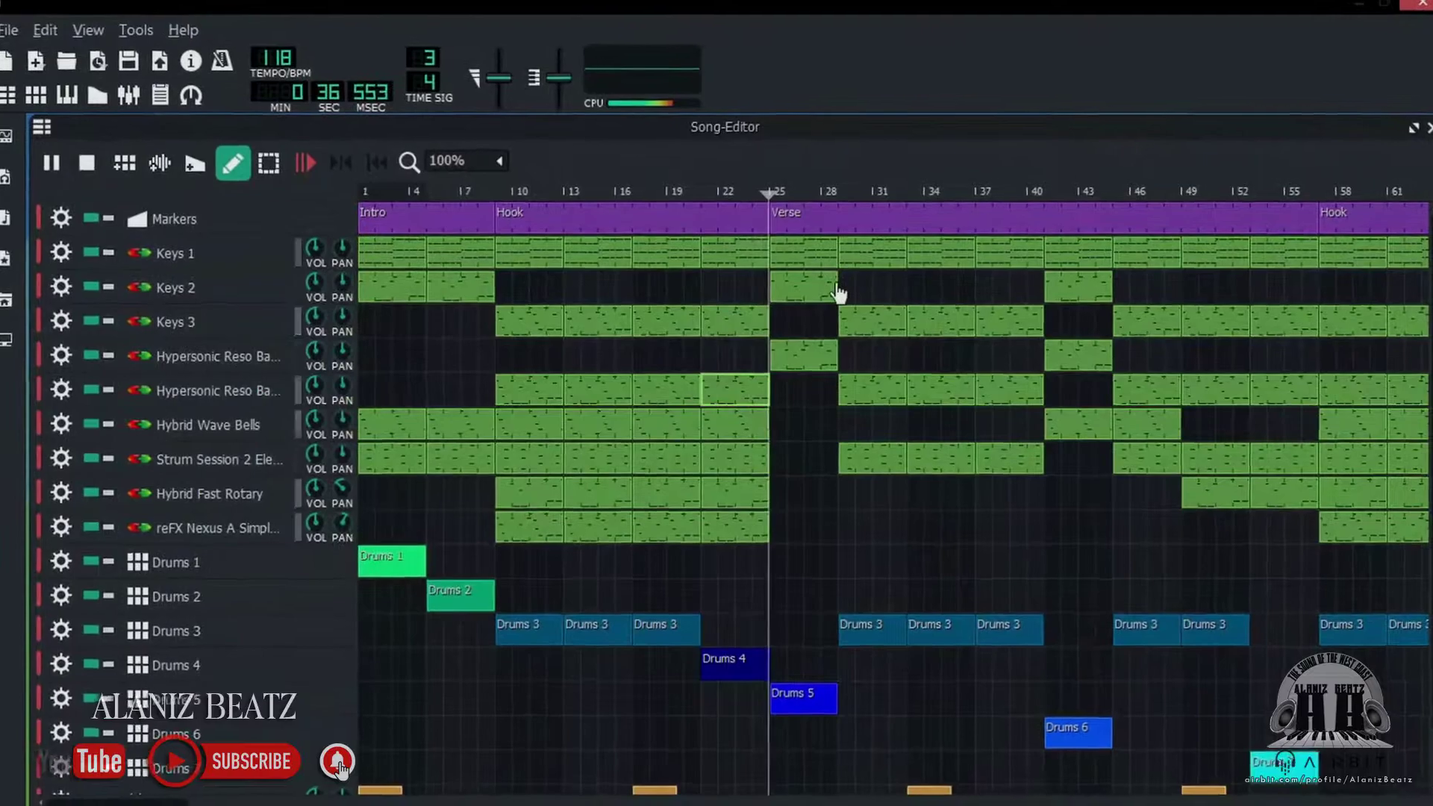
# - View the notes of the Keys 2, Strum Session 2 and Hybrid Wave Bells clips in the first Verse, closing each one
pyautogui.doubleClick(808, 296)
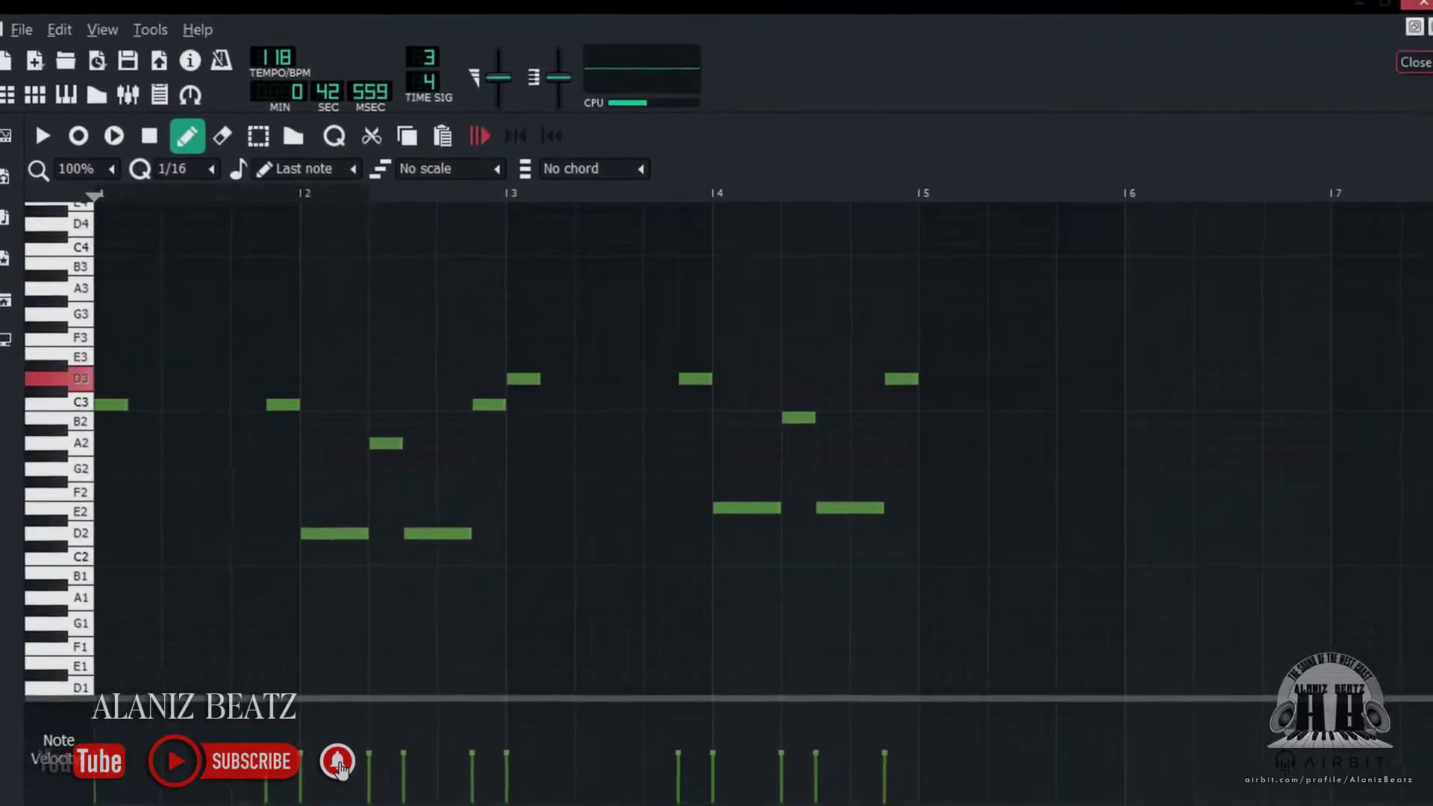
pyautogui.click(1423, 39)
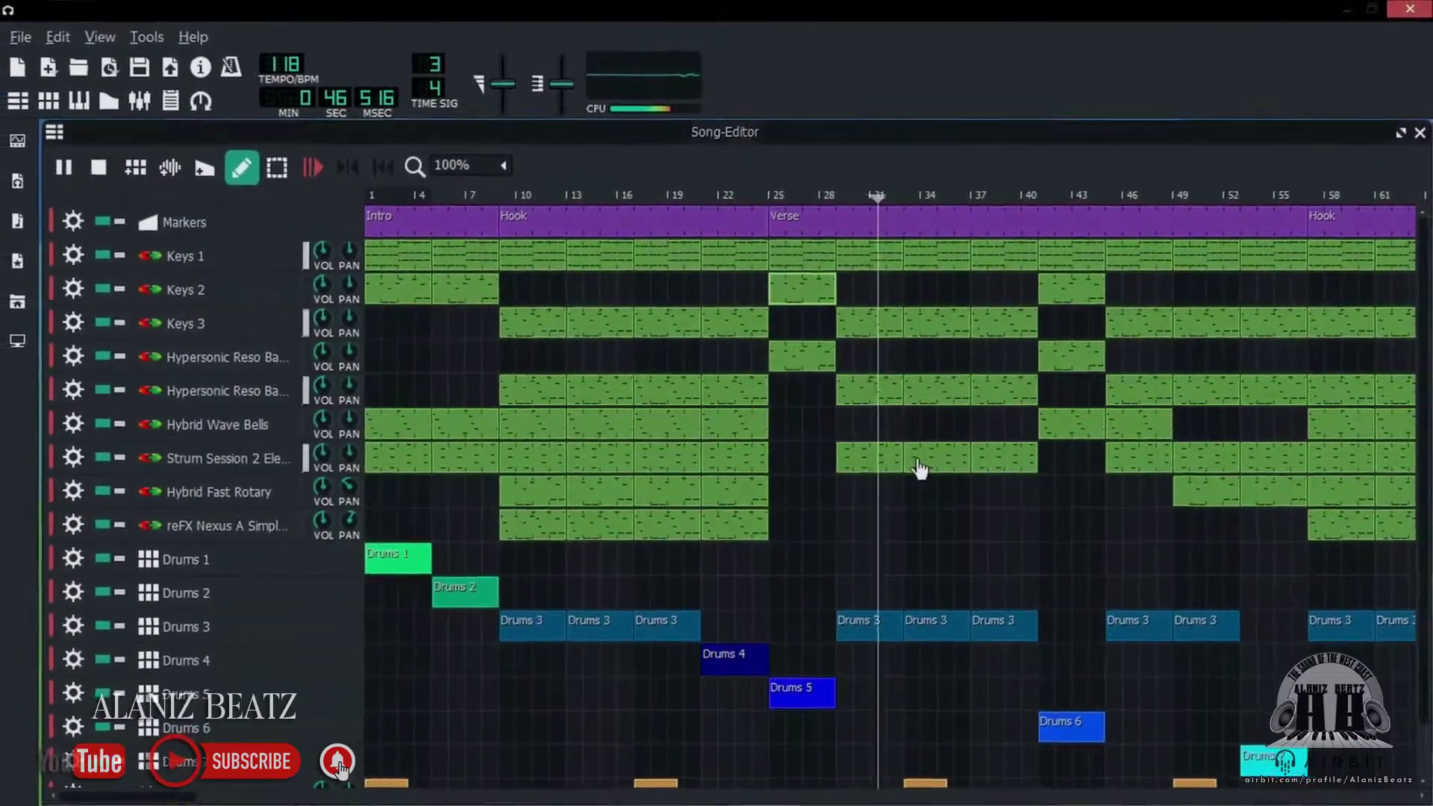
pyautogui.doubleClick(923, 469)
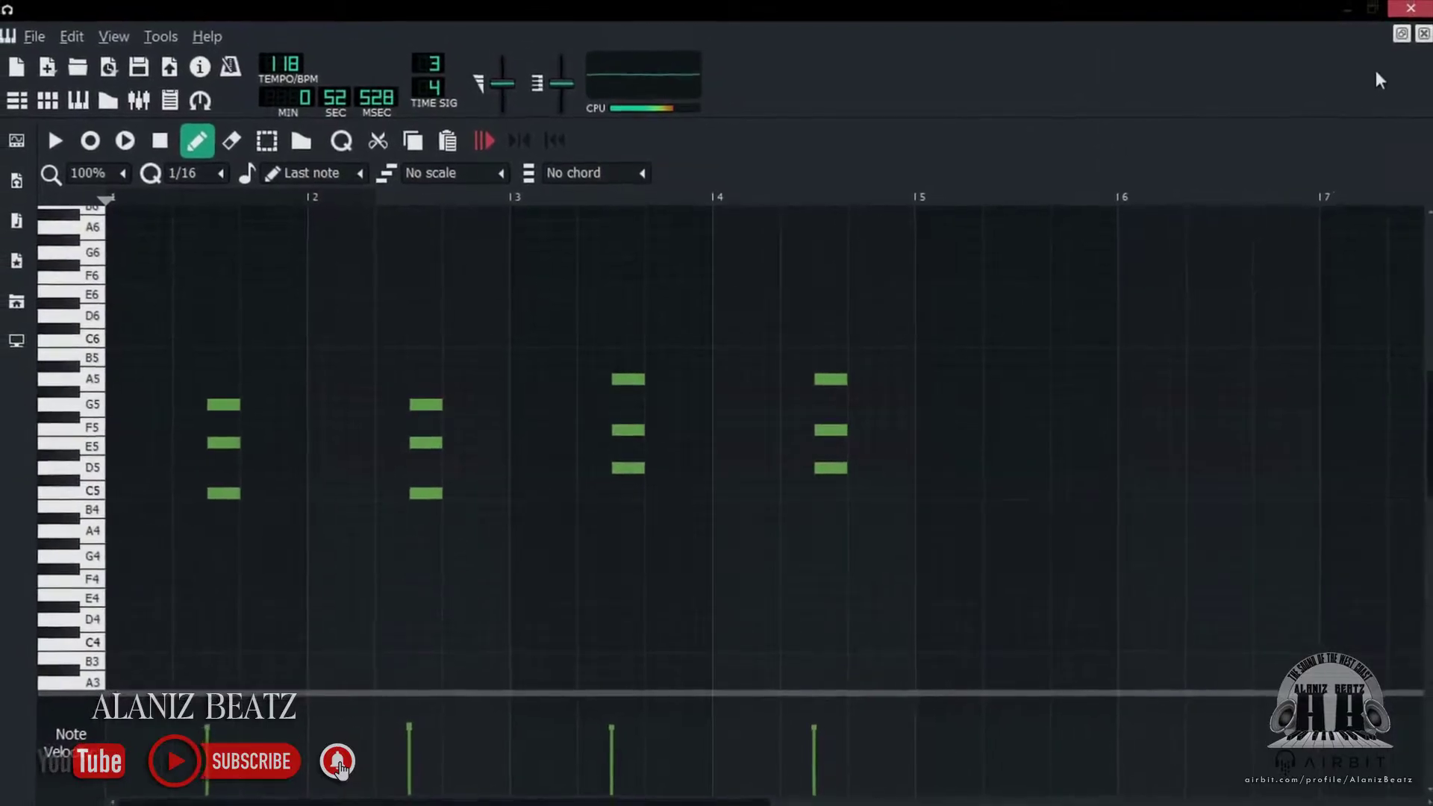
pyautogui.click(1420, 36)
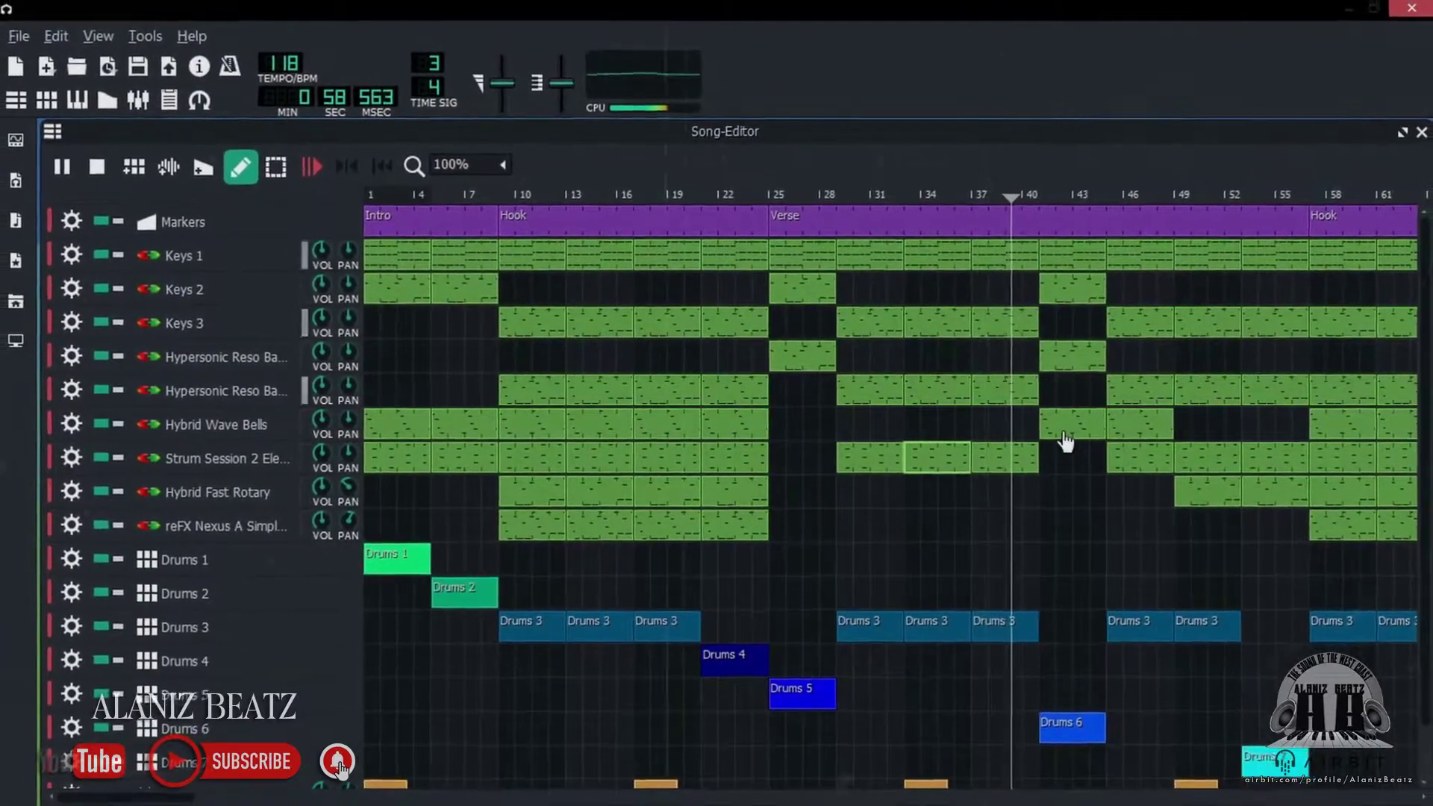
pyautogui.doubleClick(1064, 433)
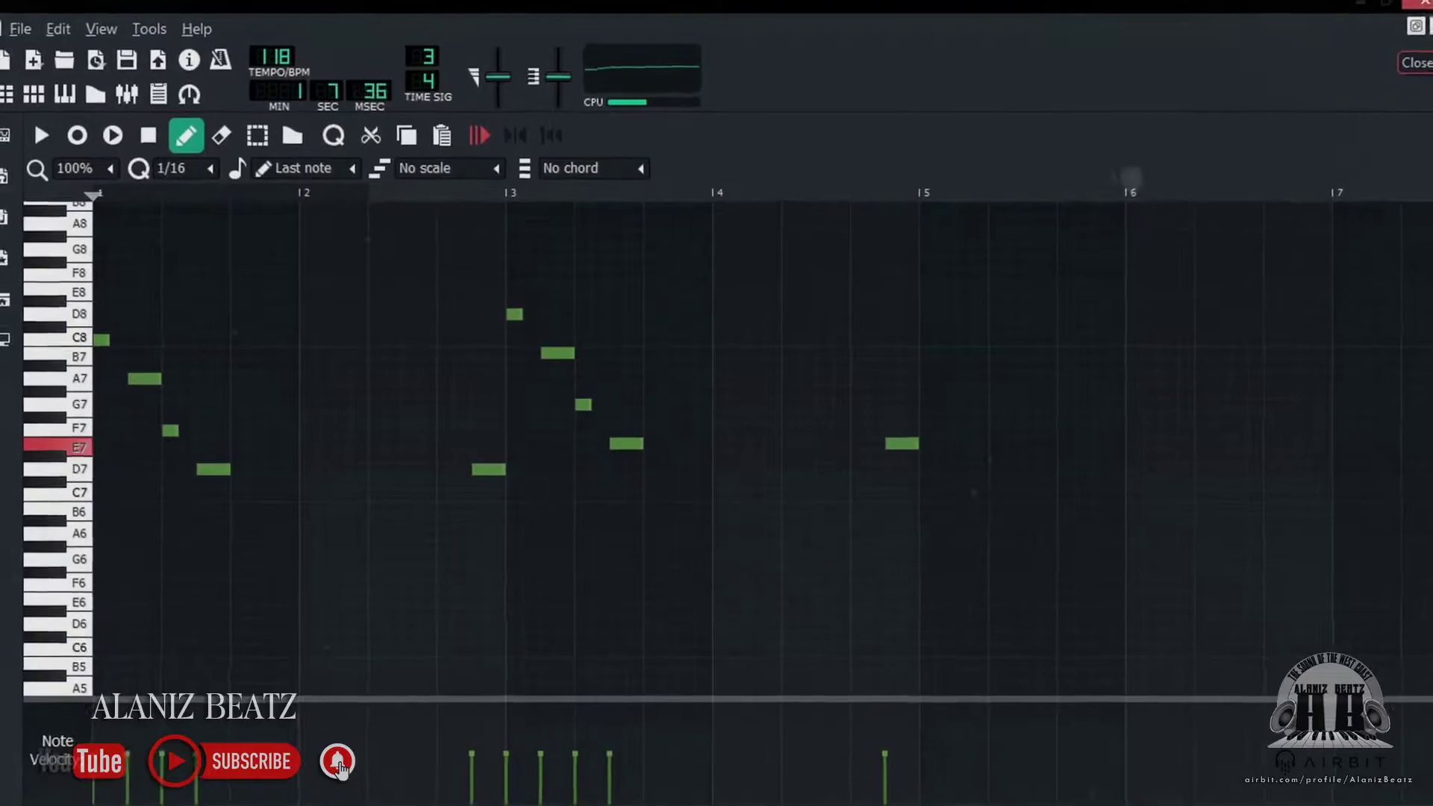
pyautogui.click(1423, 35)
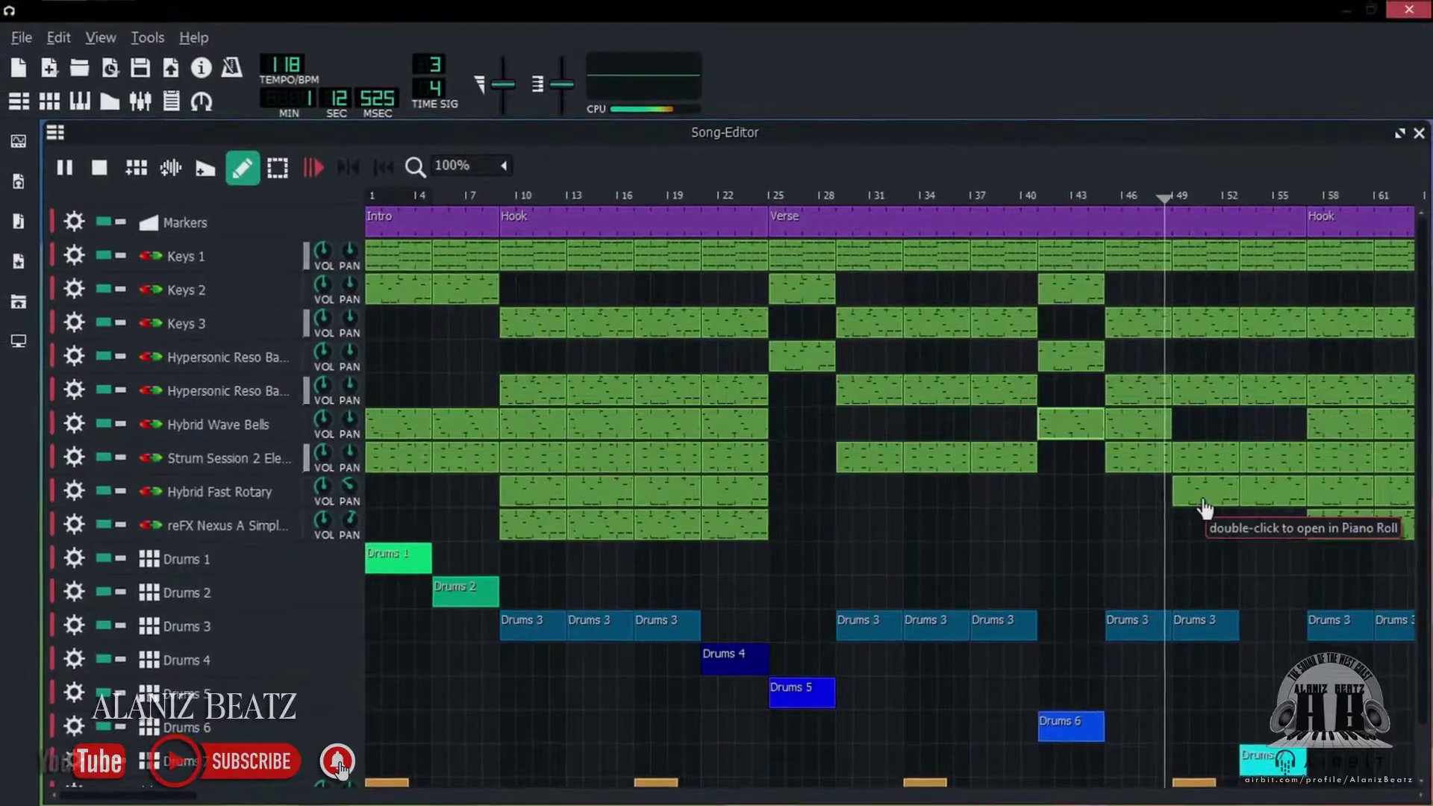
# - Examine the notes of the Hybrid Fast Rotary clip late in the first Verse and the reFX Nexus clip starting the second Hook
pyautogui.doubleClick(1203, 500)
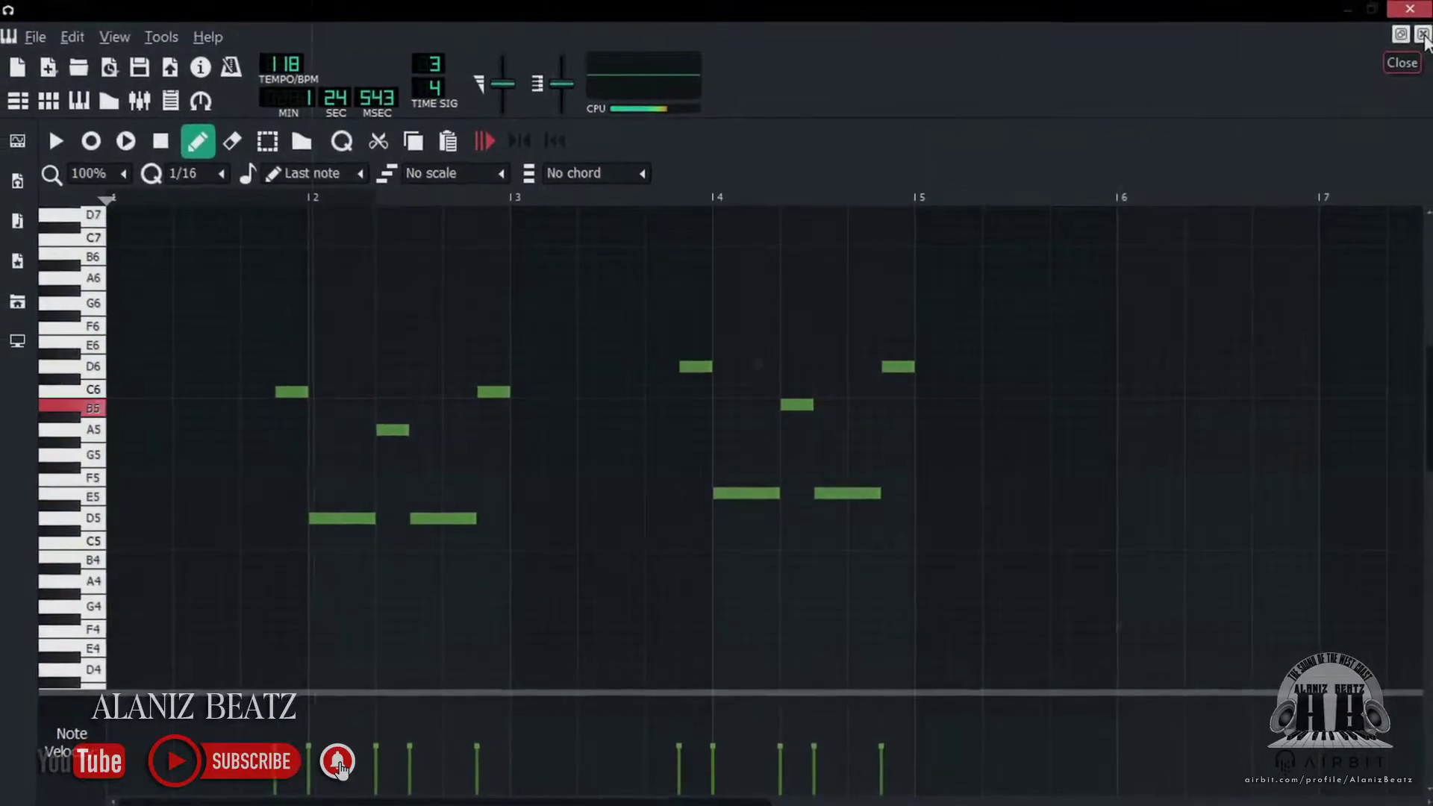
pyautogui.click(1429, 27)
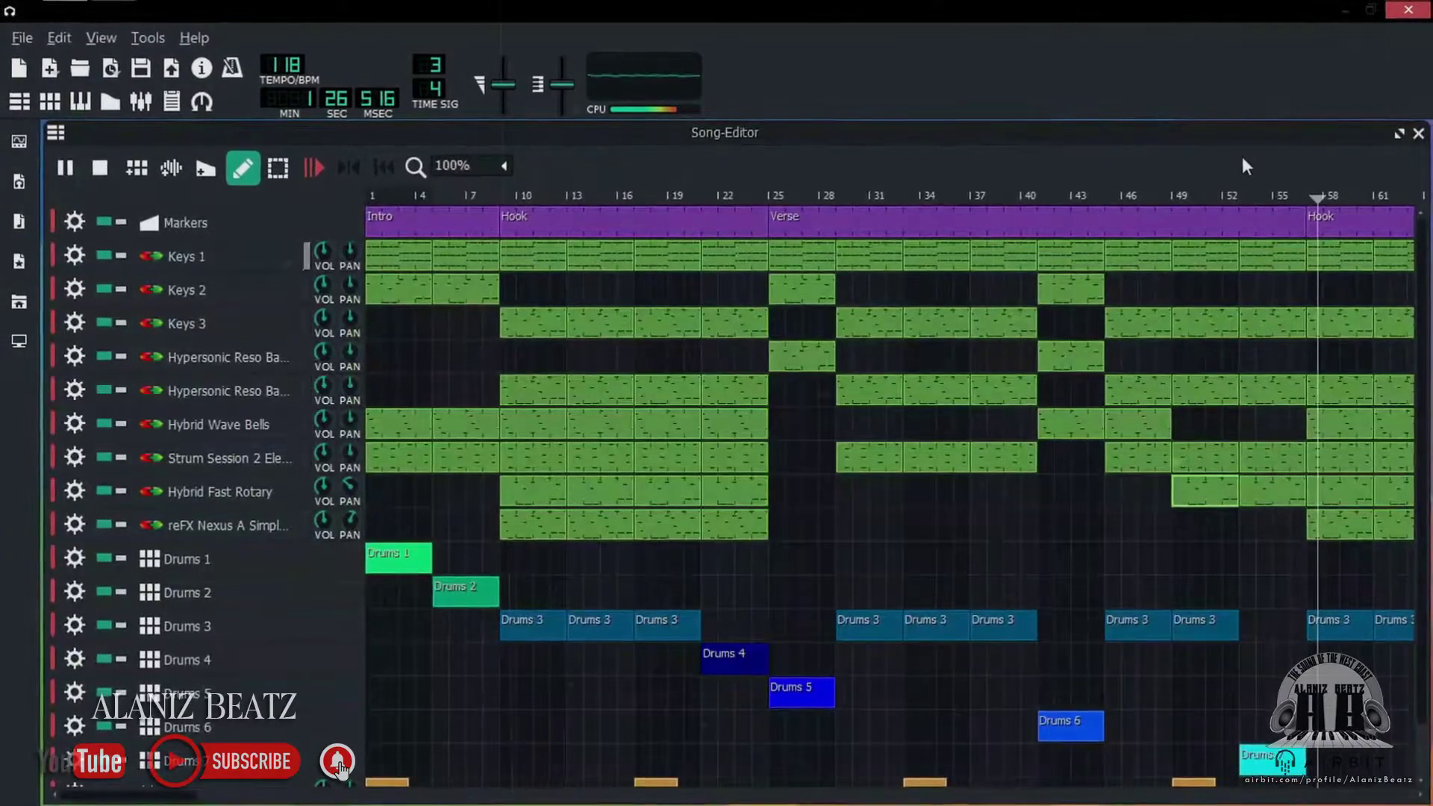
pyautogui.doubleClick(1354, 523)
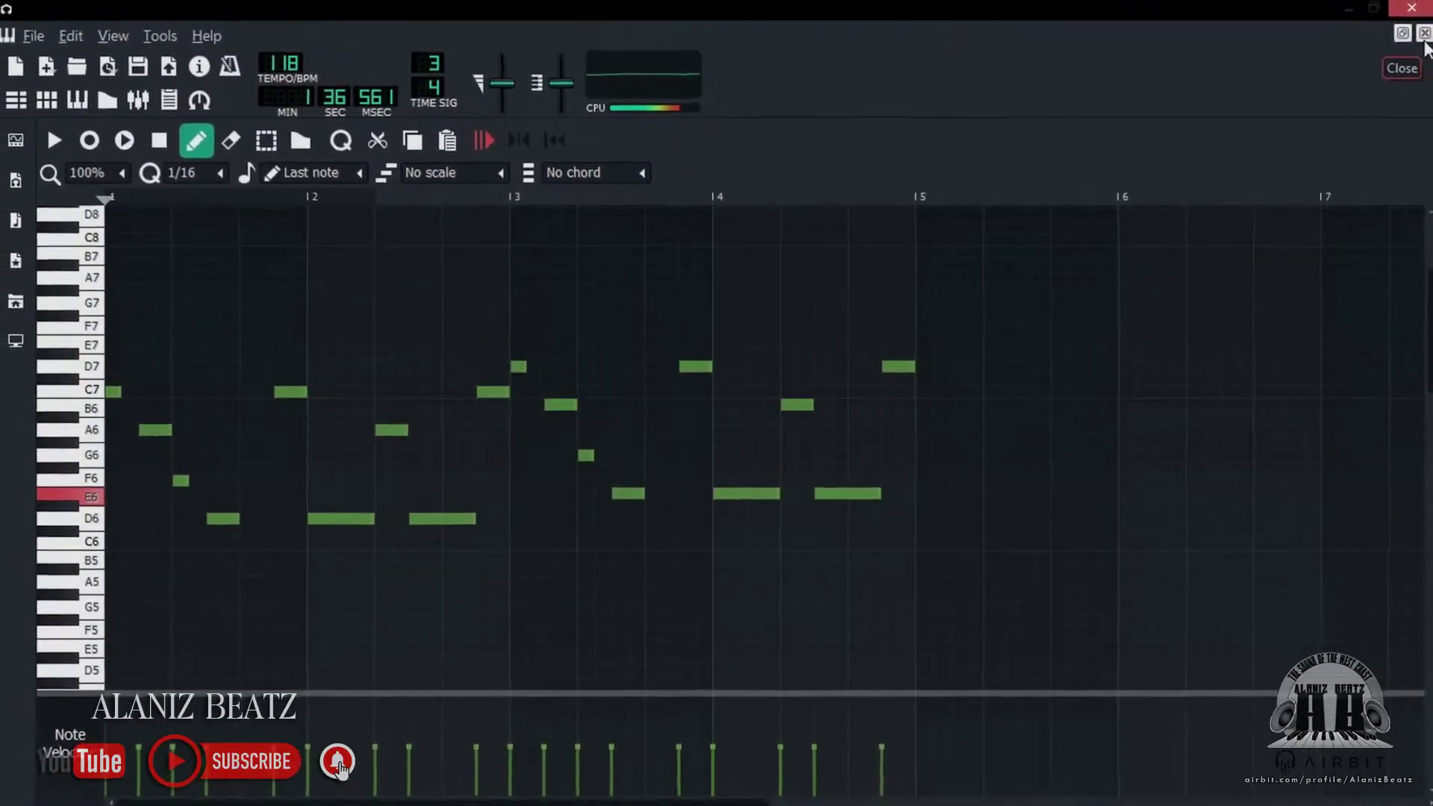
pyautogui.click(1422, 38)
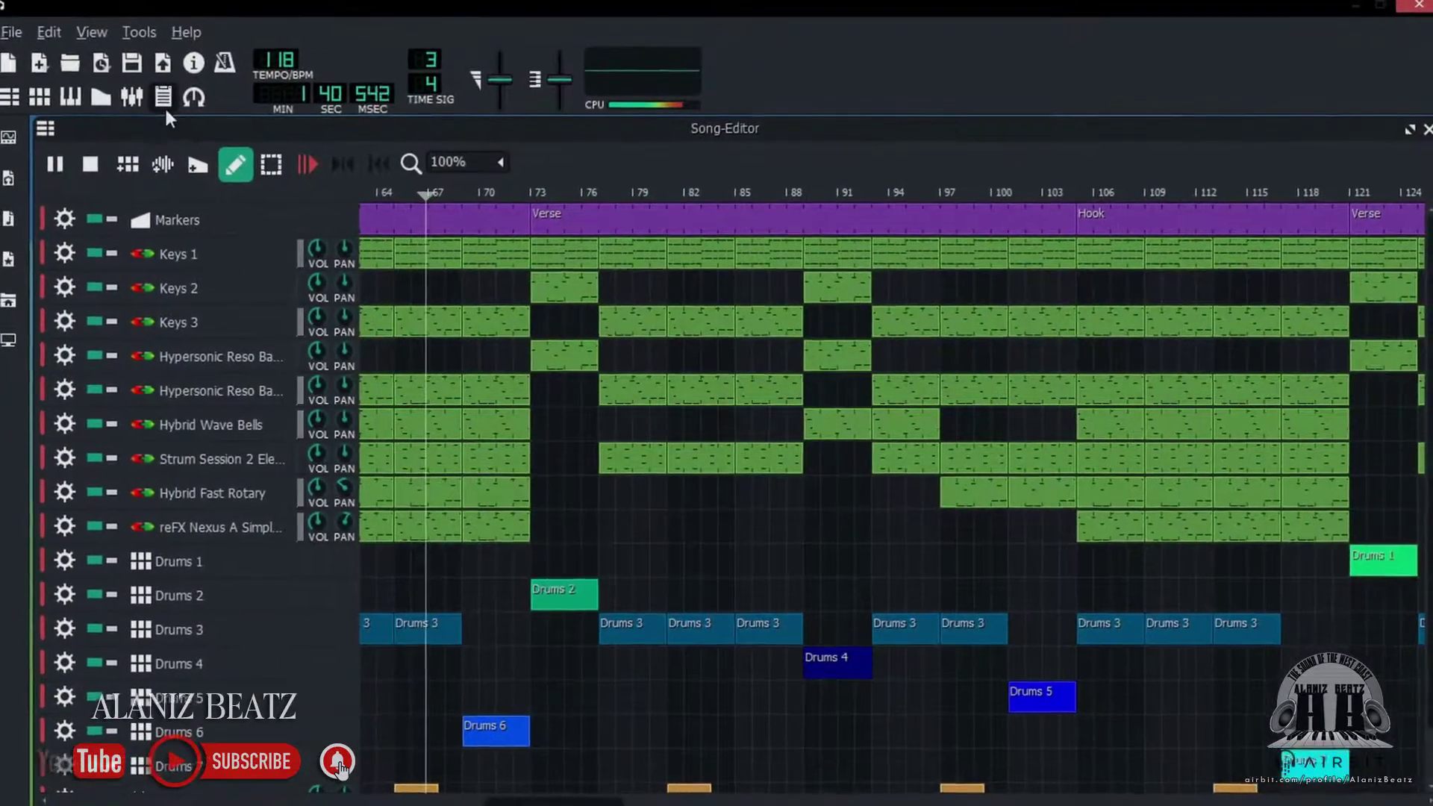
# - Show and hide the project notes, and look over the Drums 3 pattern in the second Verse in the Beat+Bassline Editor
pyautogui.click(167, 102)
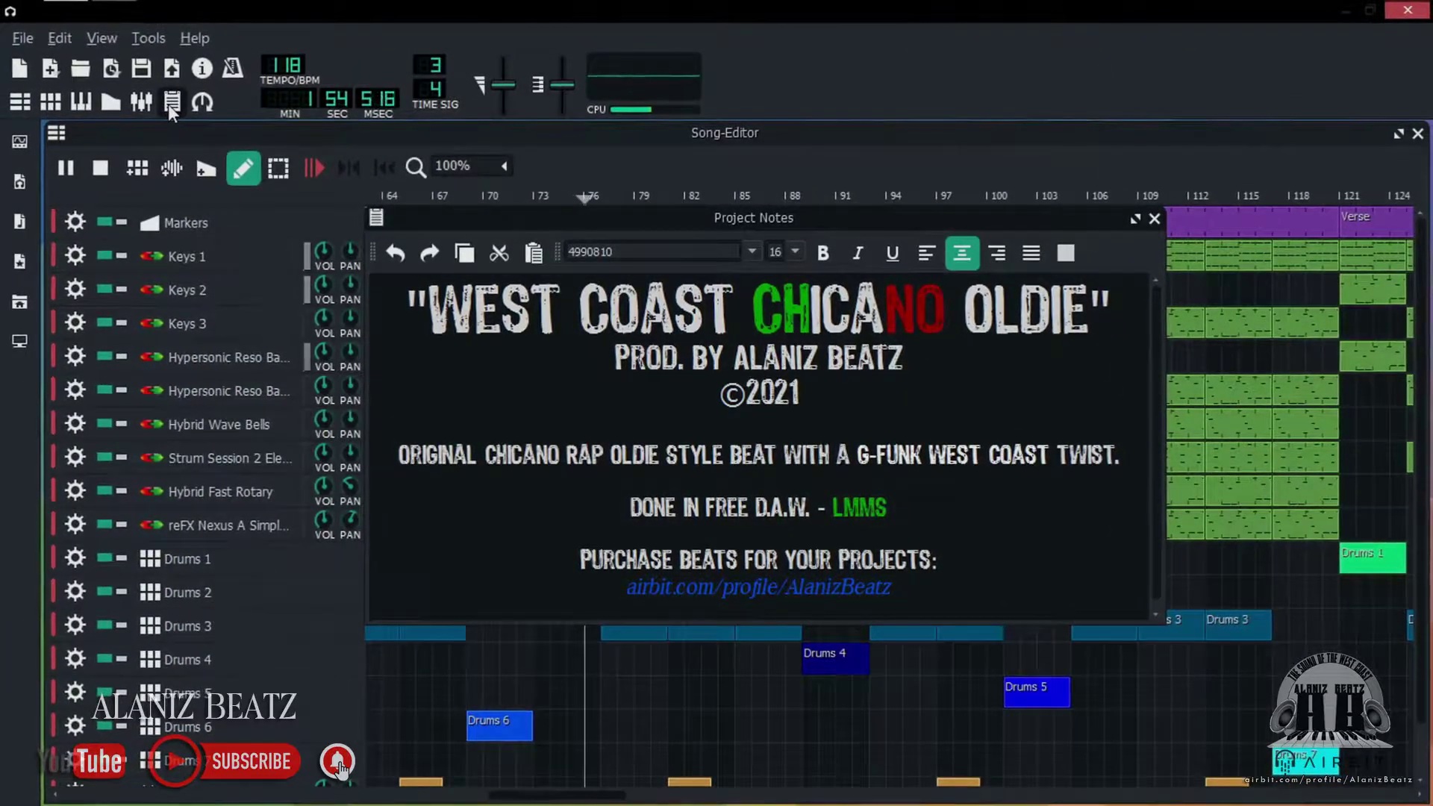
pyautogui.click(171, 103)
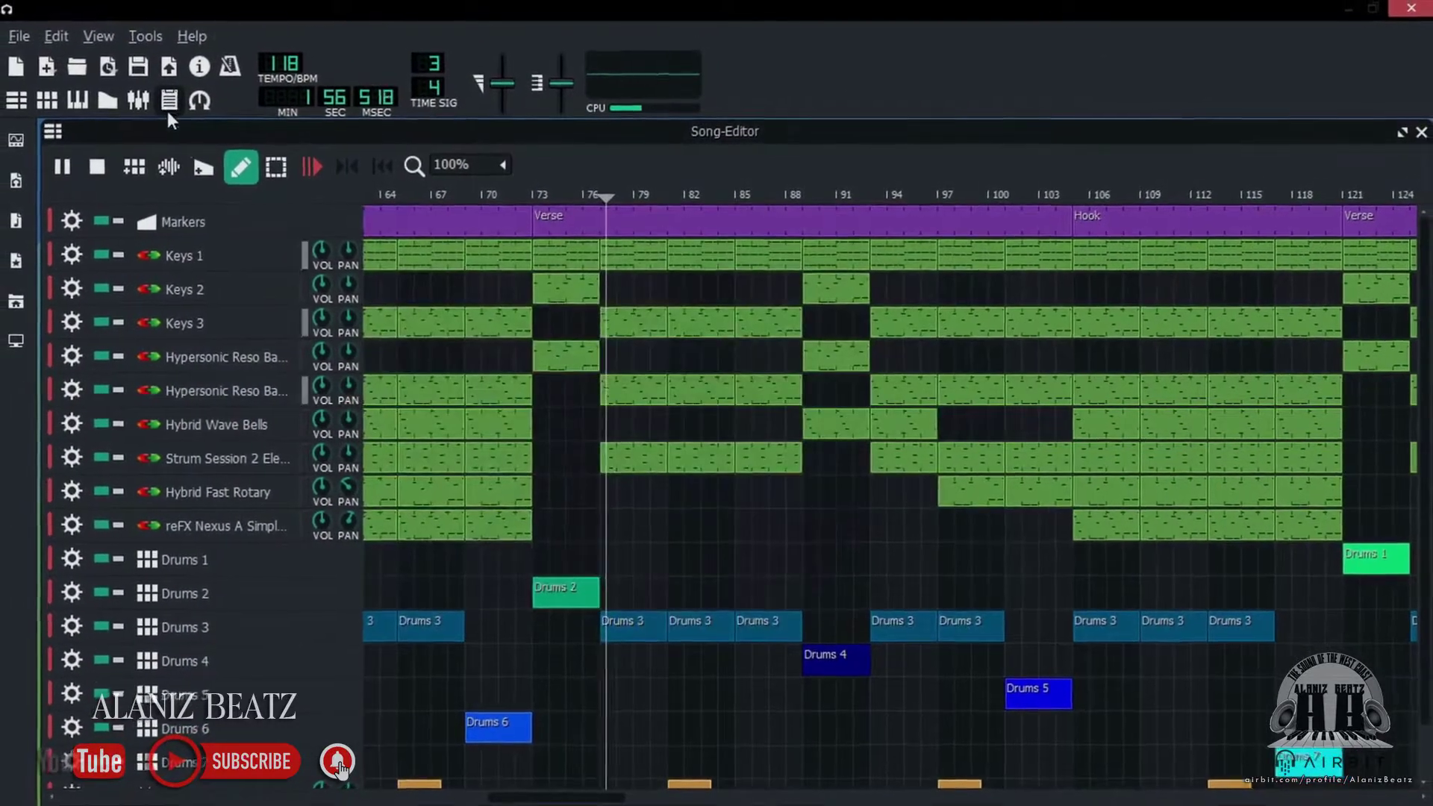
pyautogui.doubleClick(653, 633)
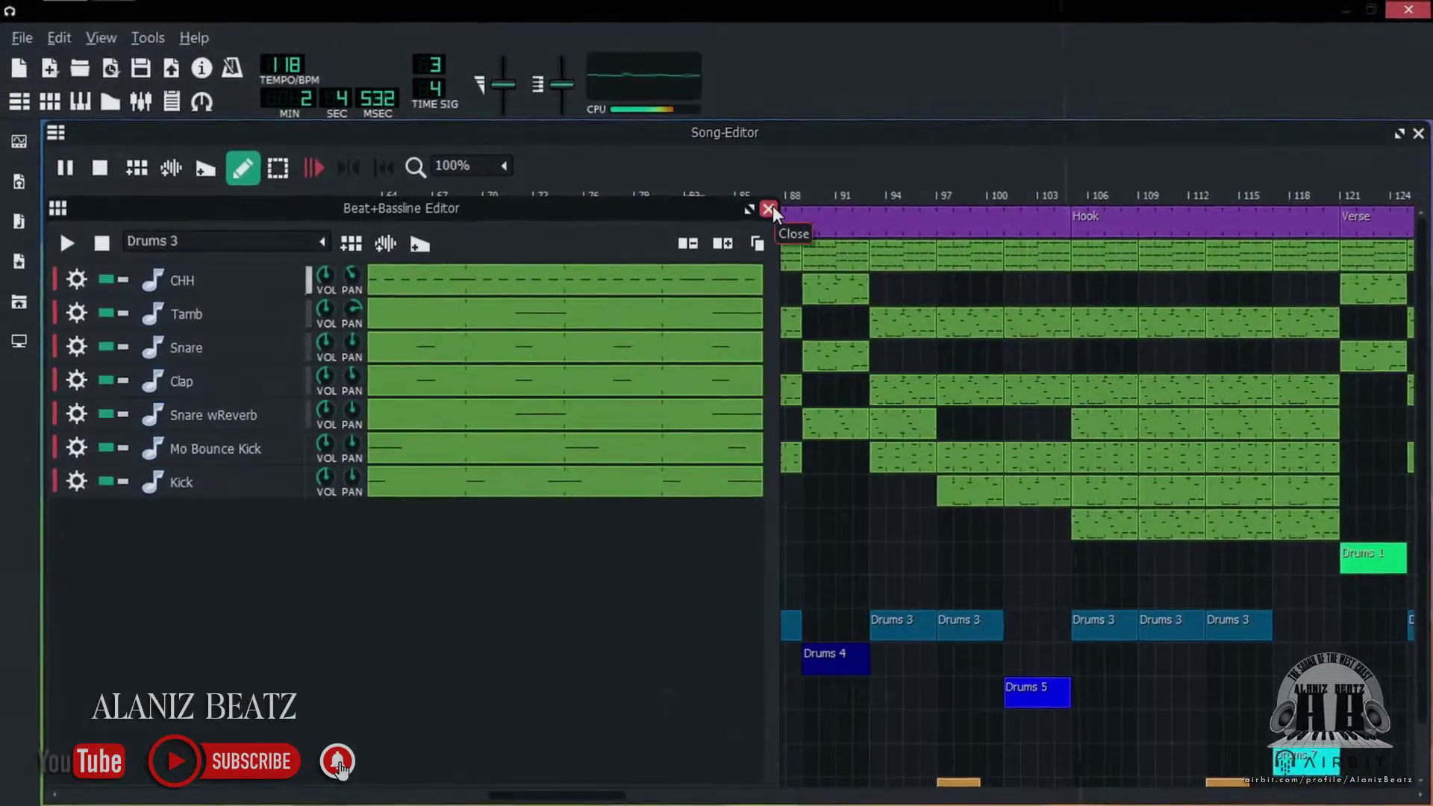
pyautogui.click(771, 204)
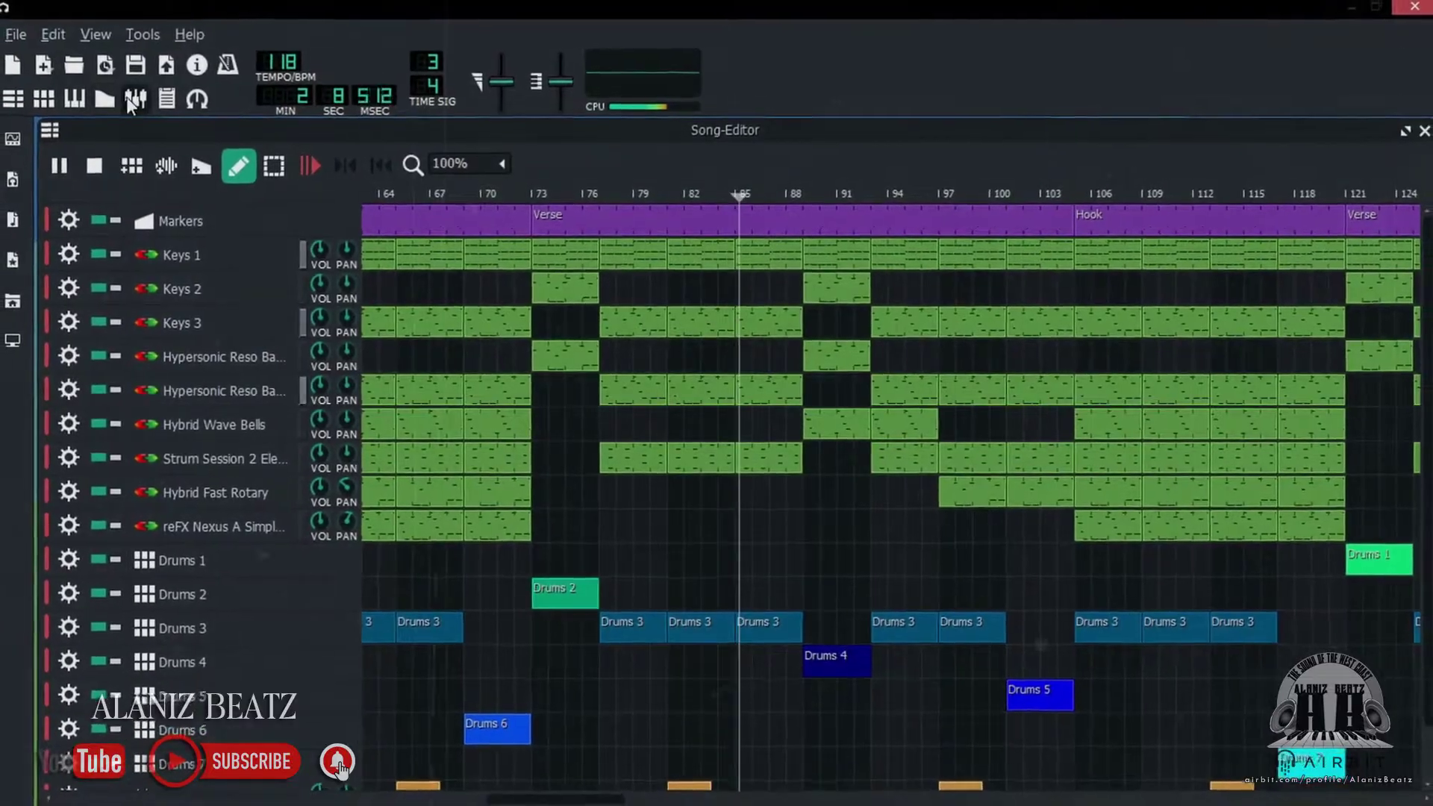
# - Check the channel levels in the FX-Mixer, and view the Drums 5 pattern before the third Hook, closing both windows
pyautogui.click(136, 100)
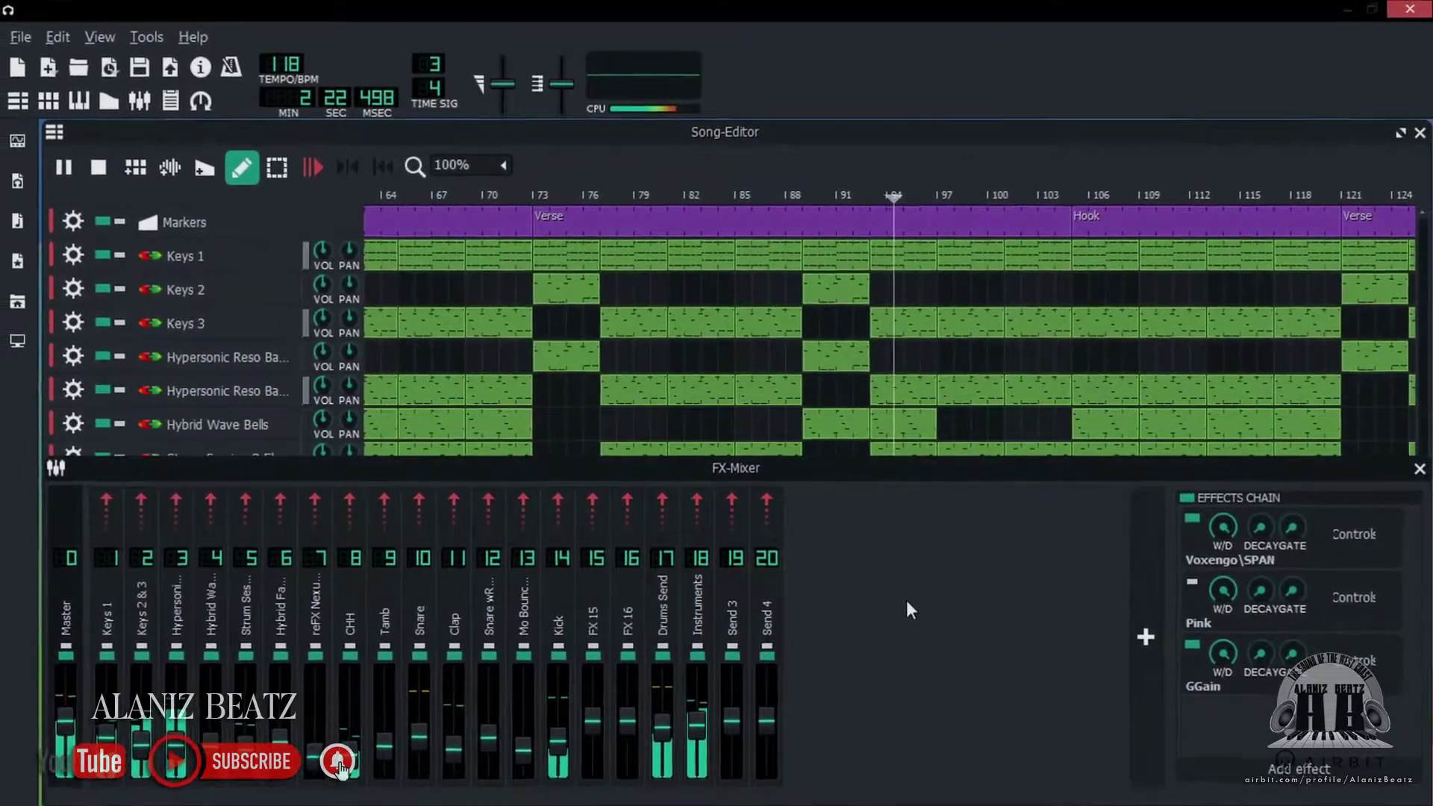
pyautogui.click(1420, 470)
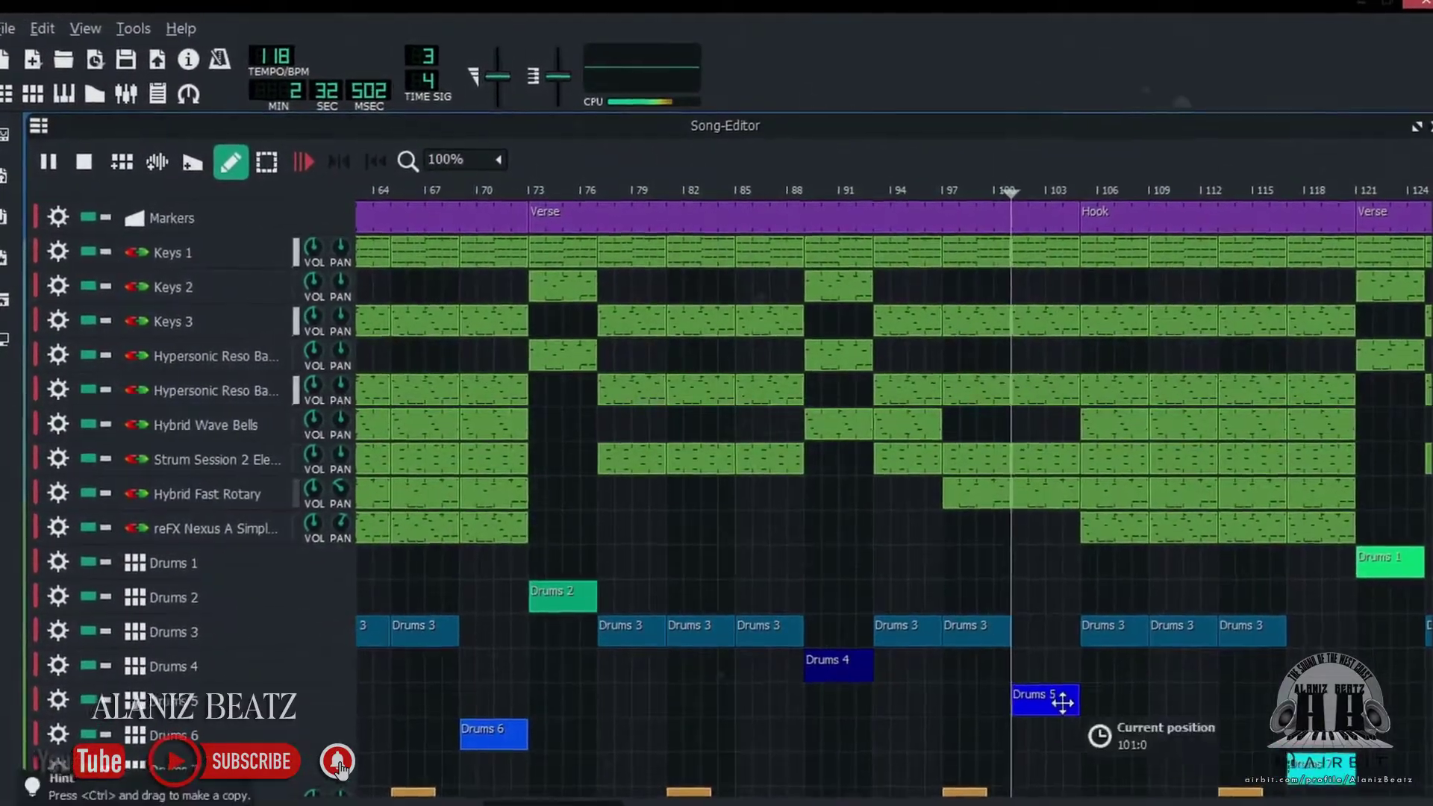
pyautogui.doubleClick(1063, 703)
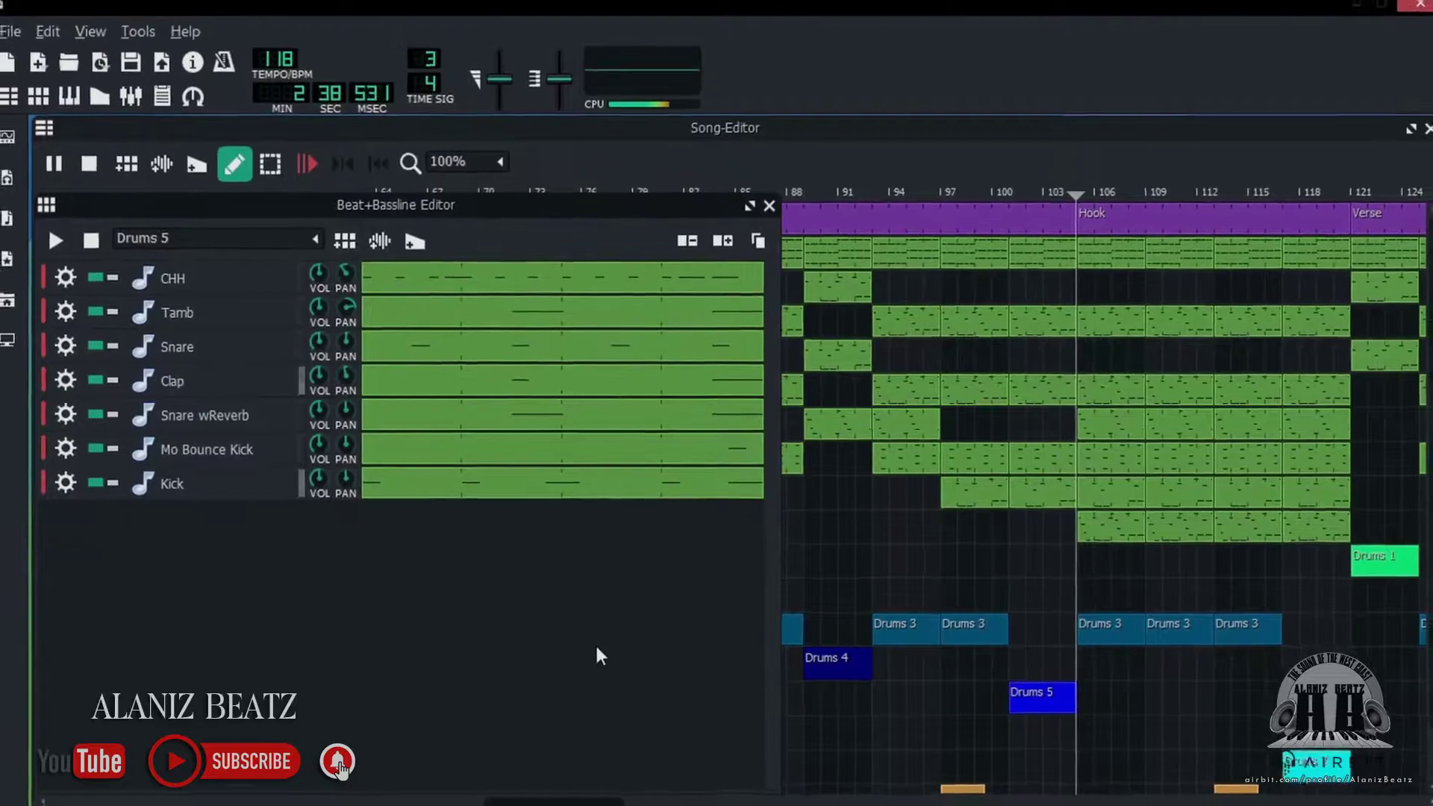
pyautogui.click(767, 210)
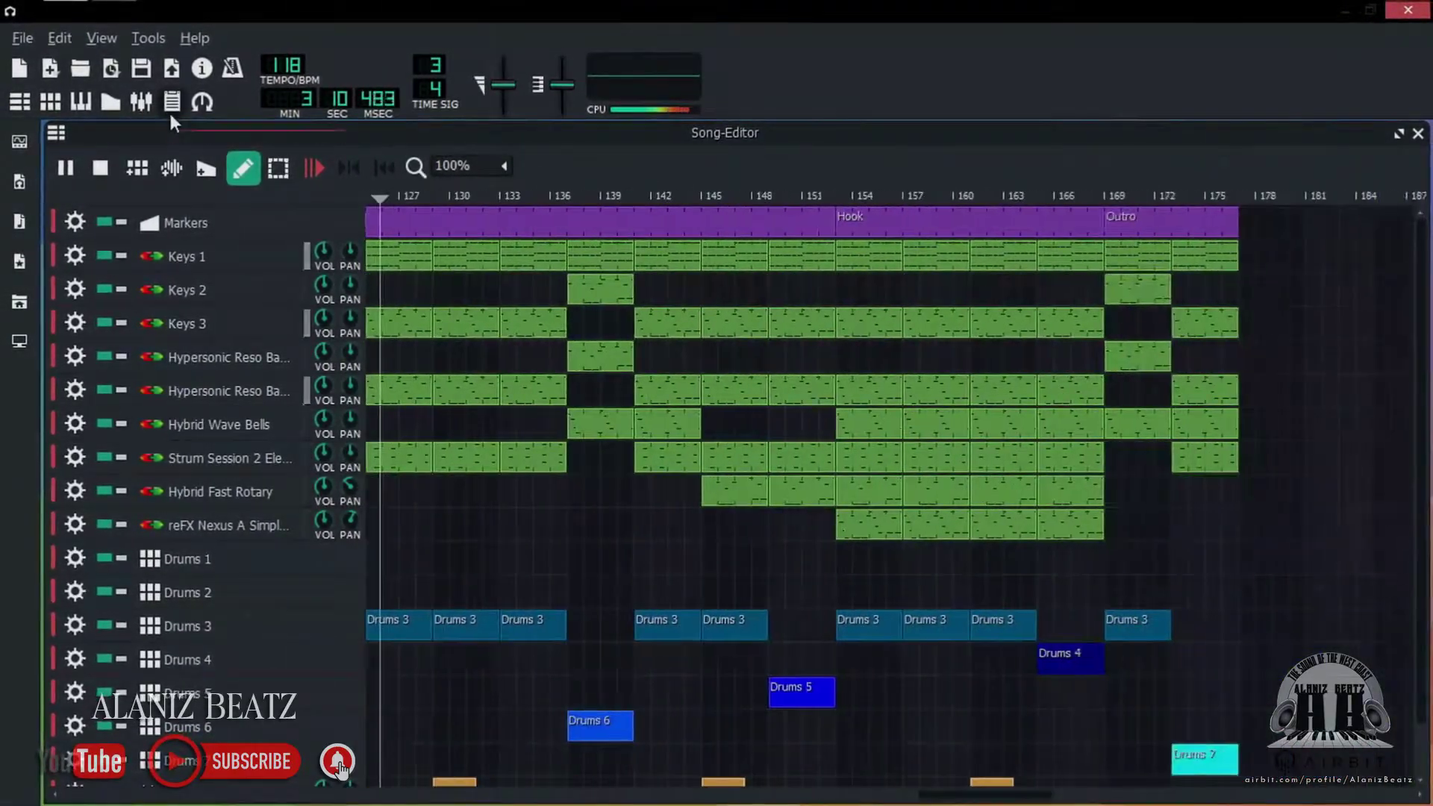
# - Review the project notes again, and inspect the CHH notes of the Drums 3 pattern in the Piano Roll
pyautogui.click(165, 103)
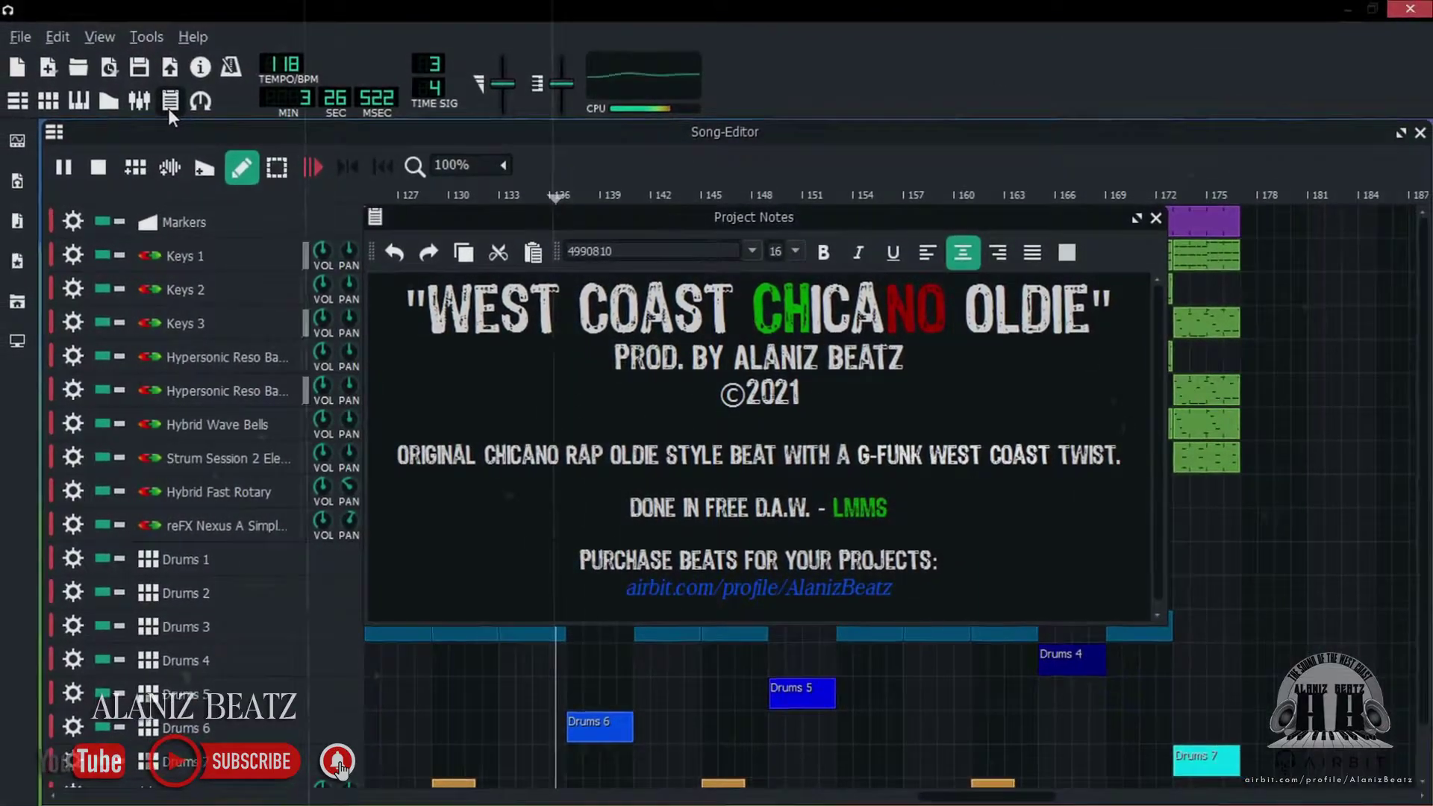
pyautogui.click(162, 99)
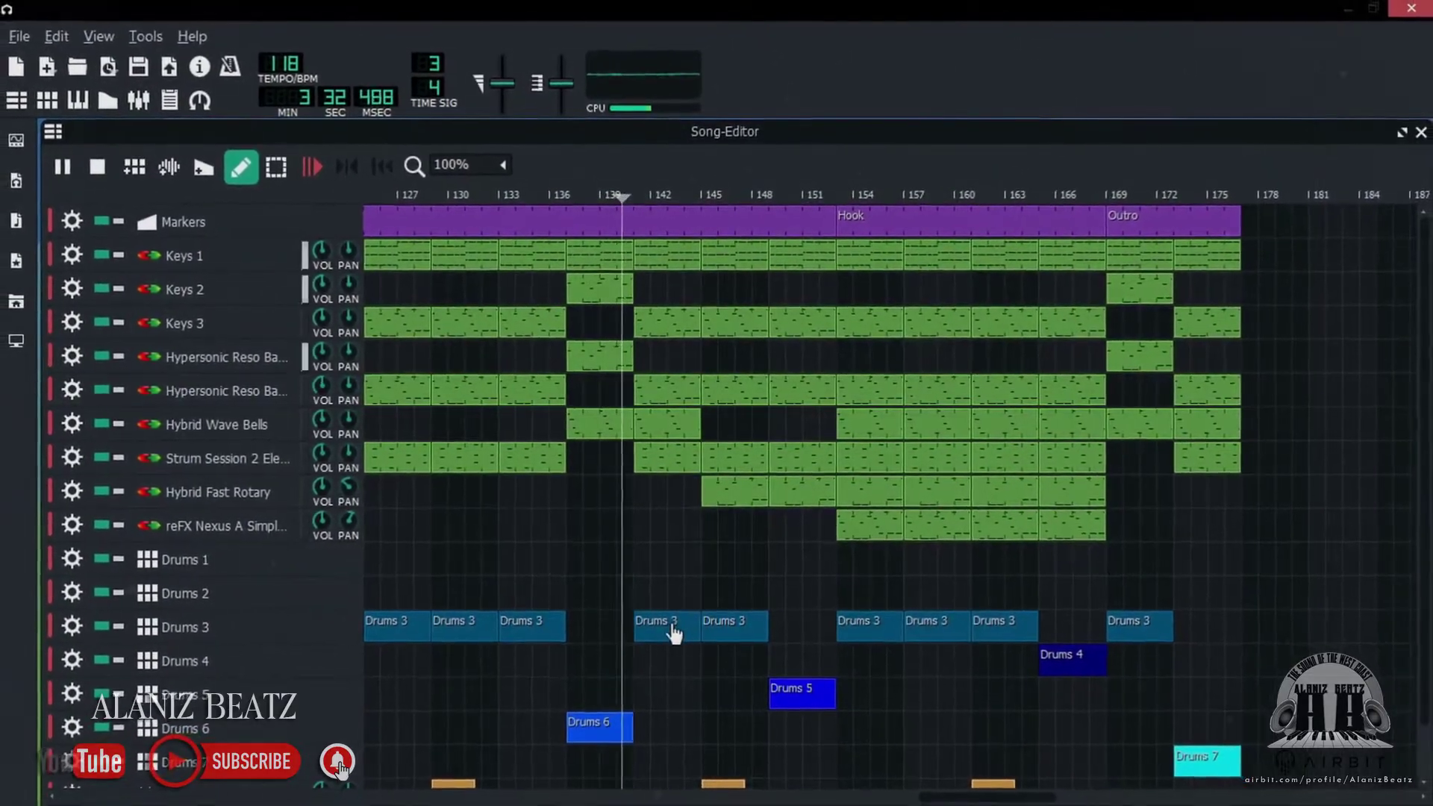
pyautogui.doubleClick(671, 629)
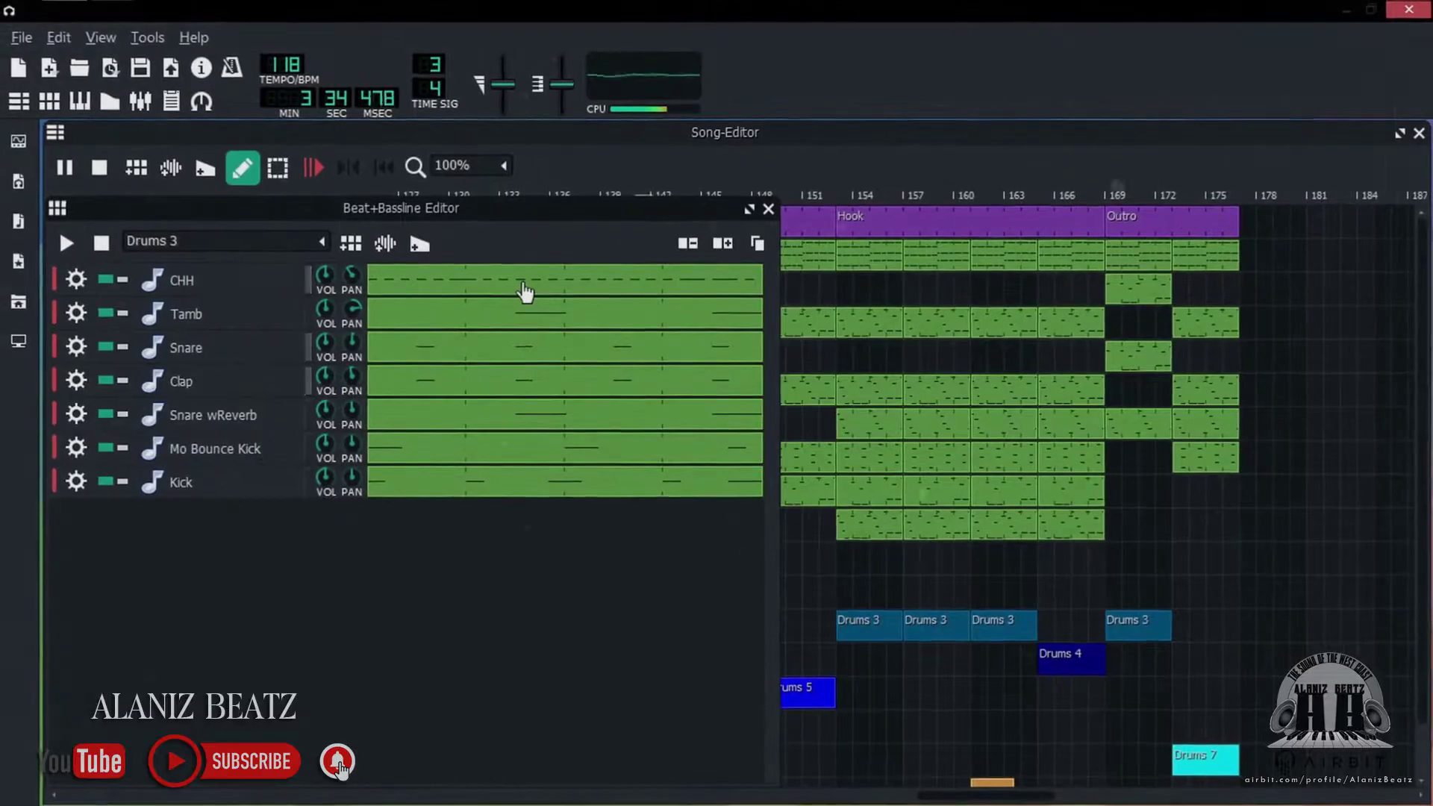
pyautogui.doubleClick(522, 287)
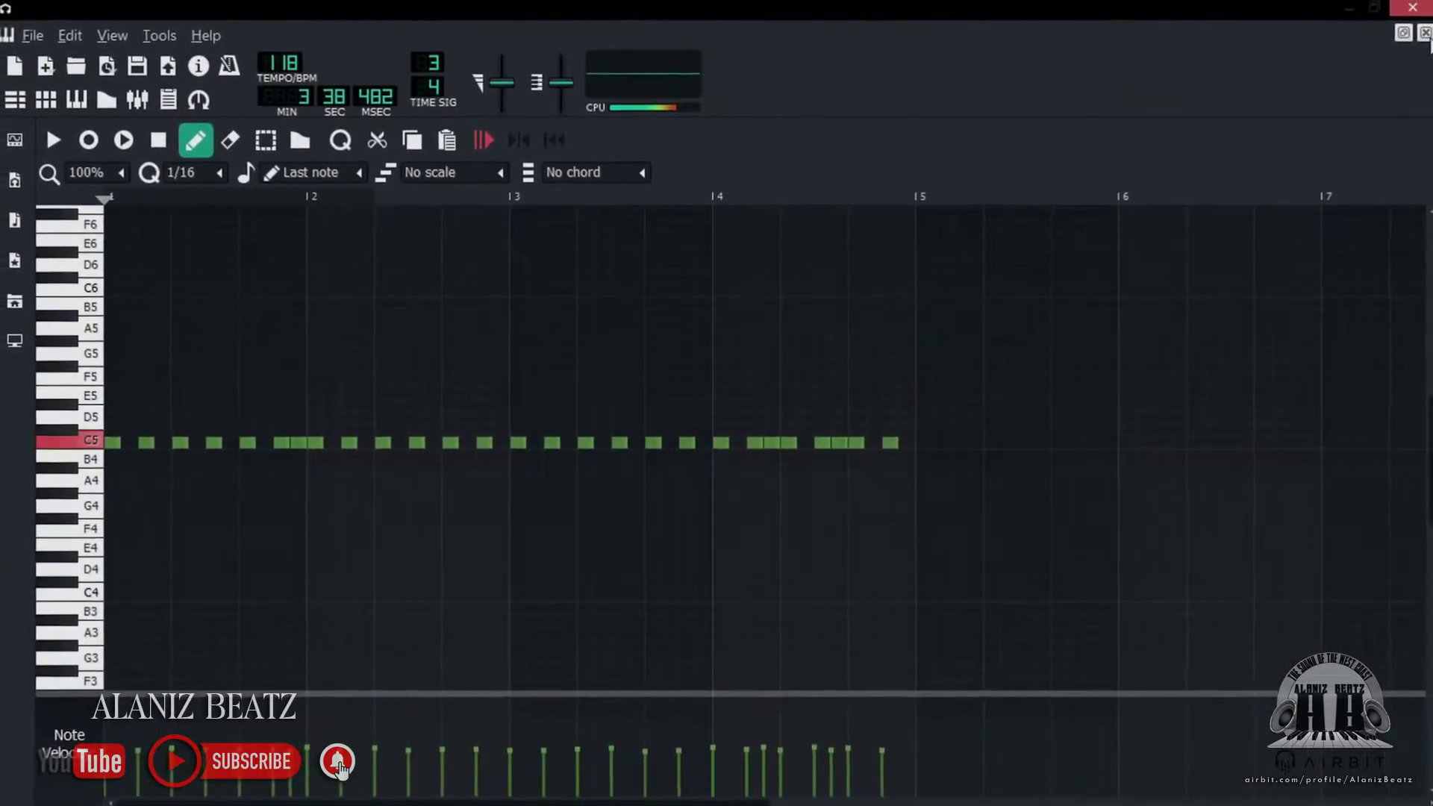
pyautogui.click(1429, 28)
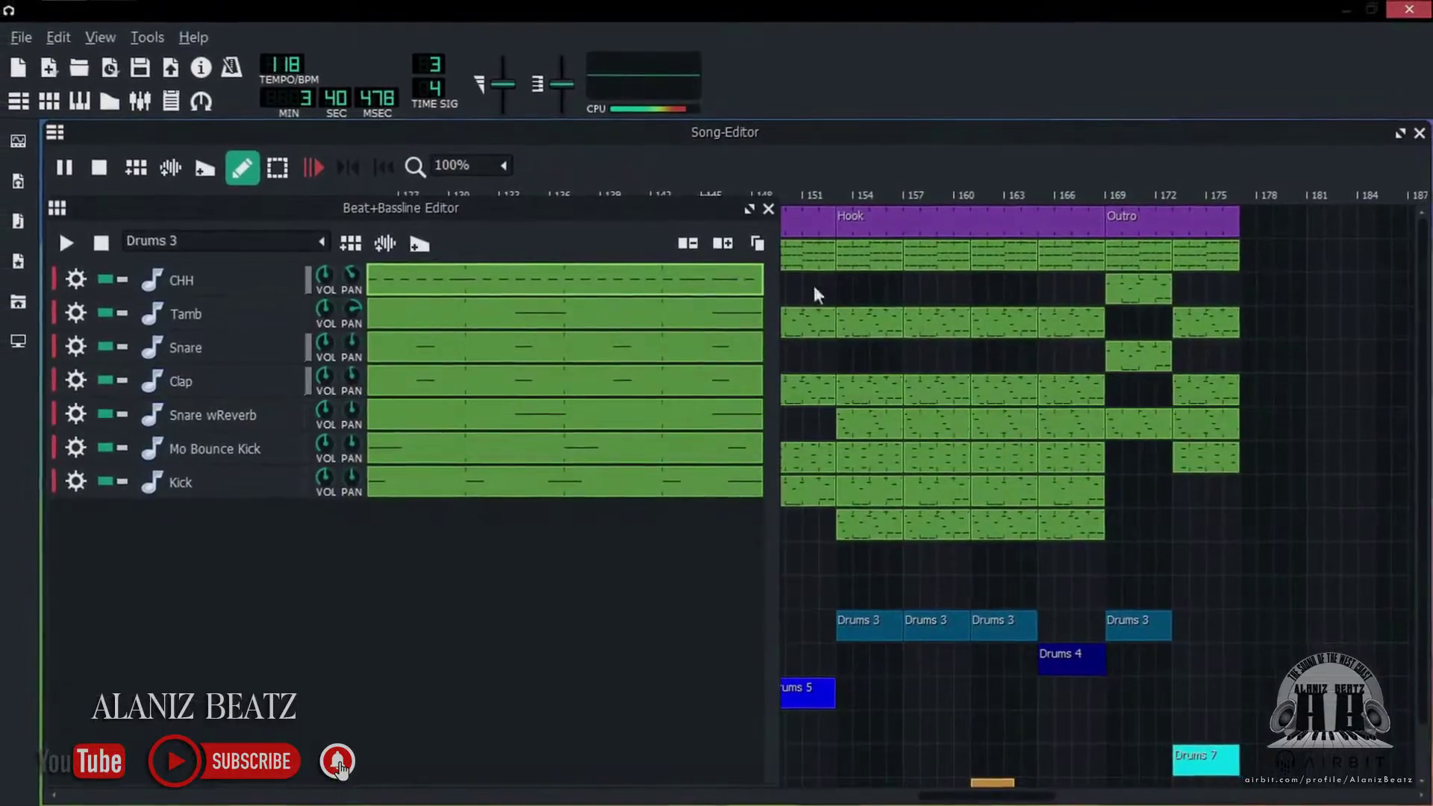
# - Inspect the Tamb, Snare and Clap notes of the Drums 3 pattern one by one, closing the Piano Roll after each
pyautogui.doubleClick(594, 332)
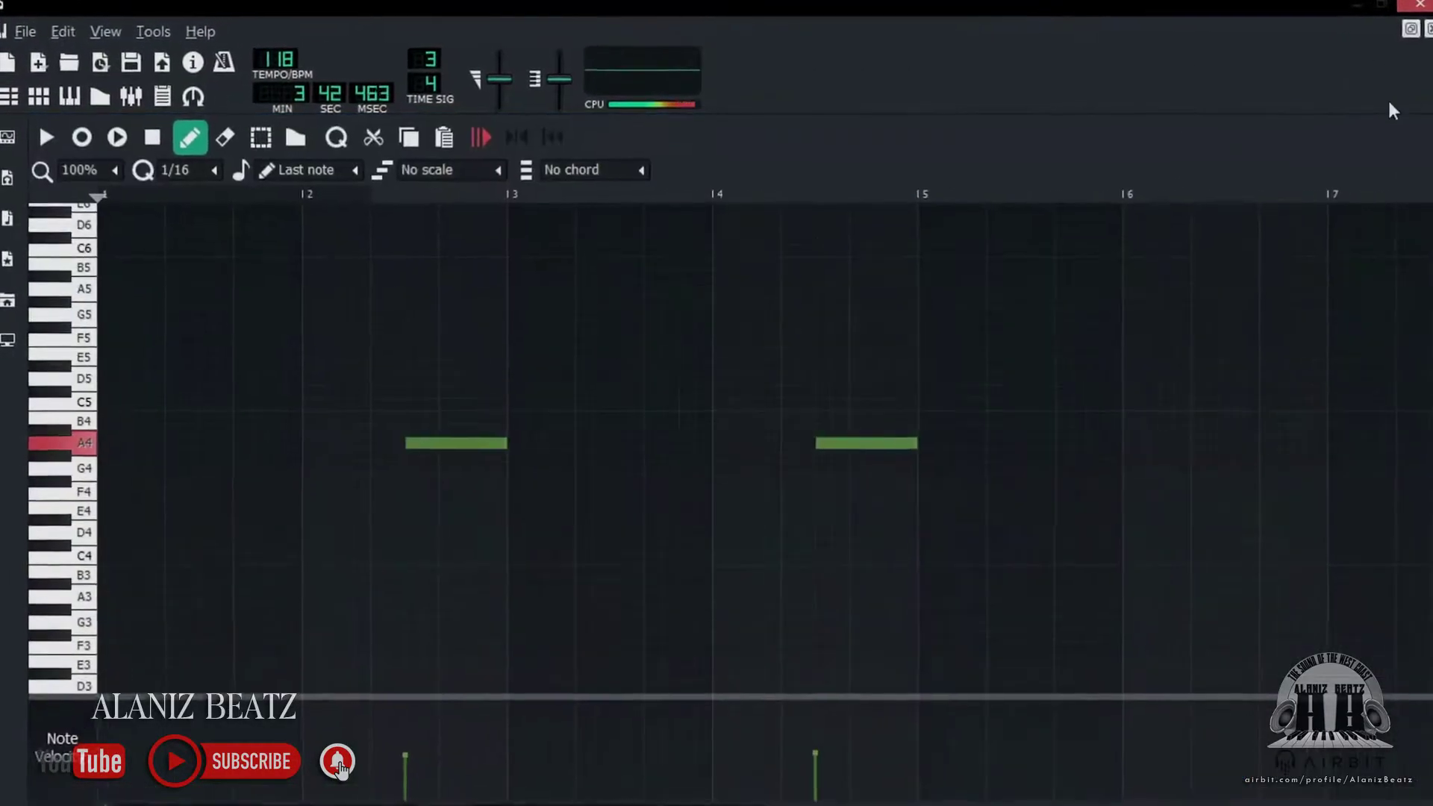
pyautogui.click(1422, 34)
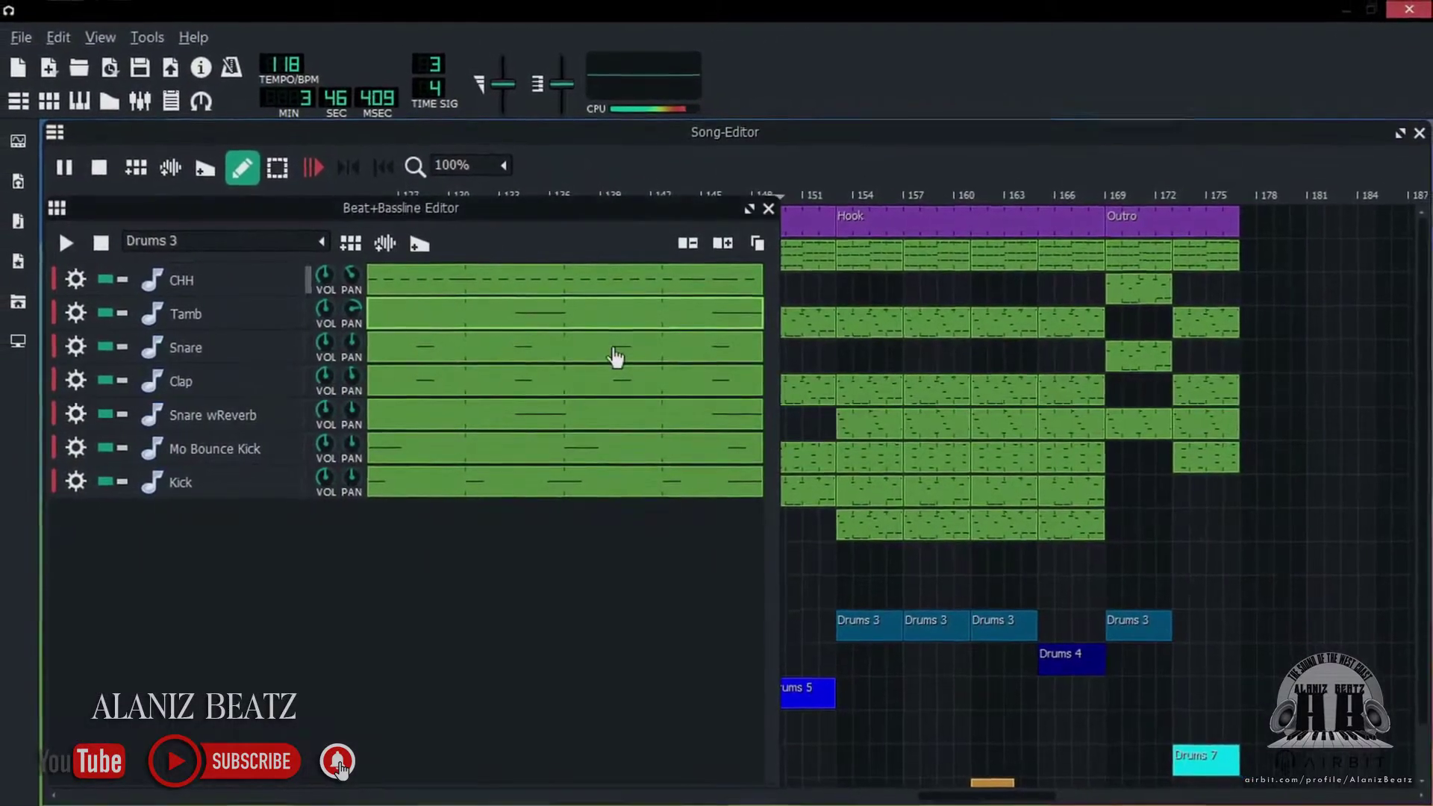
pyautogui.doubleClick(615, 352)
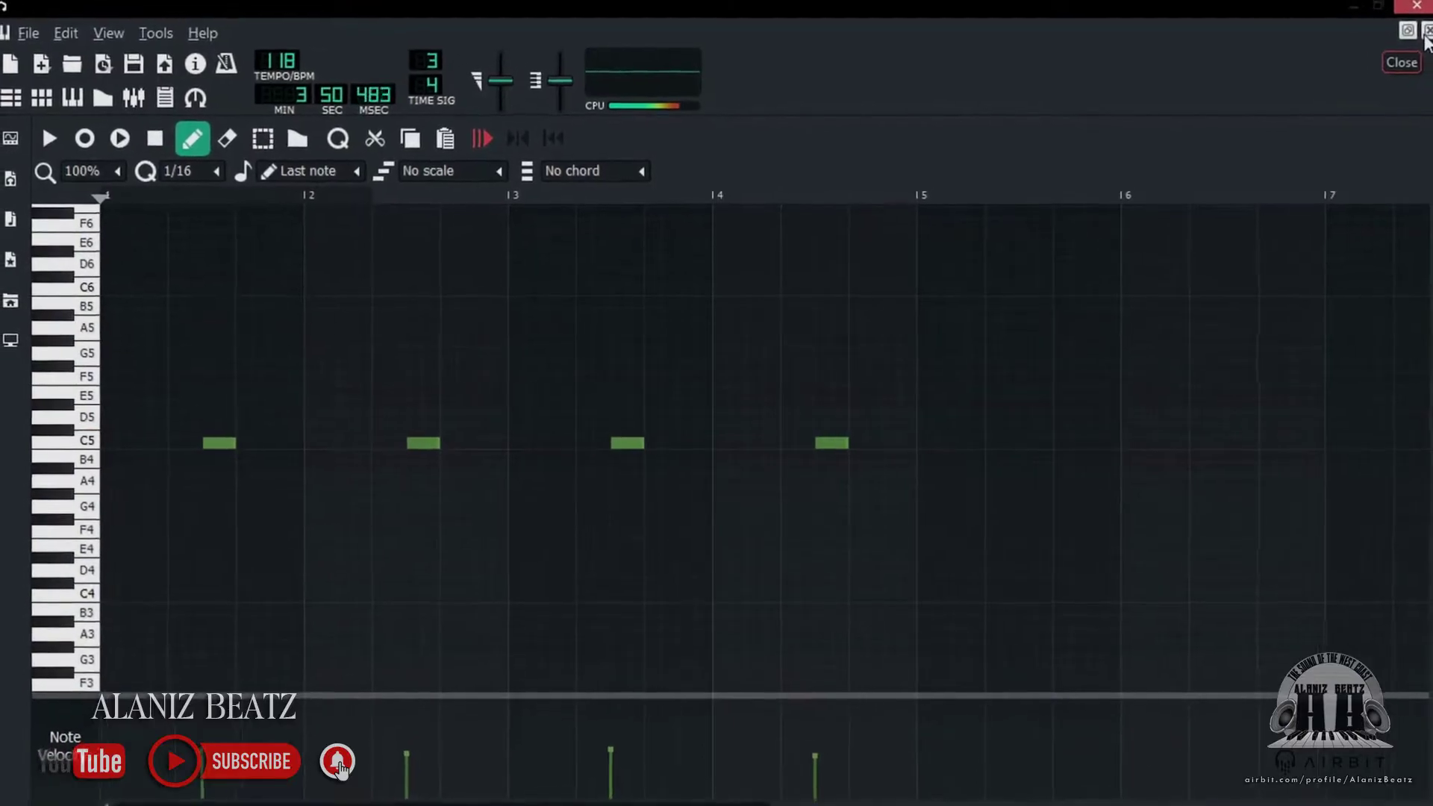
pyautogui.click(1430, 28)
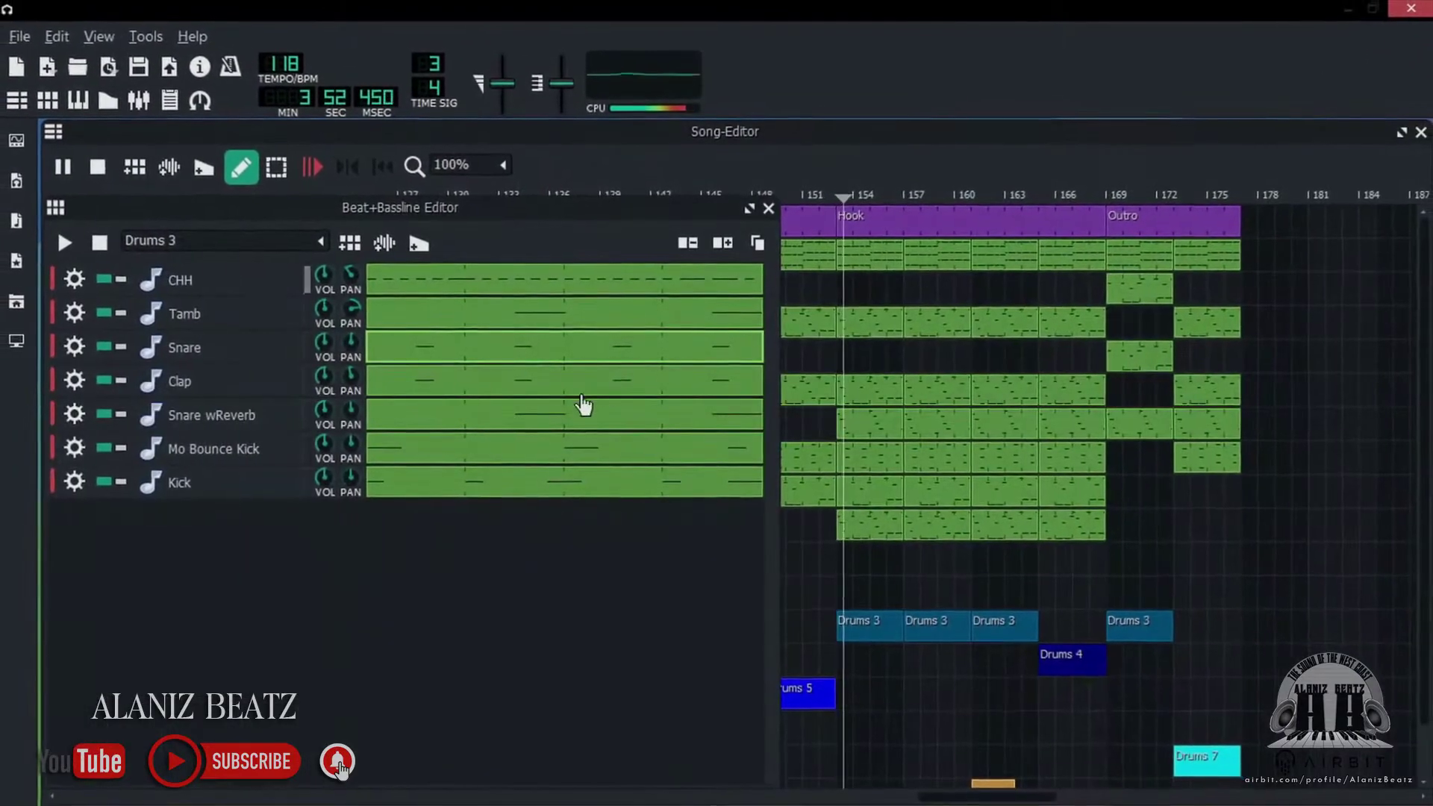
pyautogui.doubleClick(590, 388)
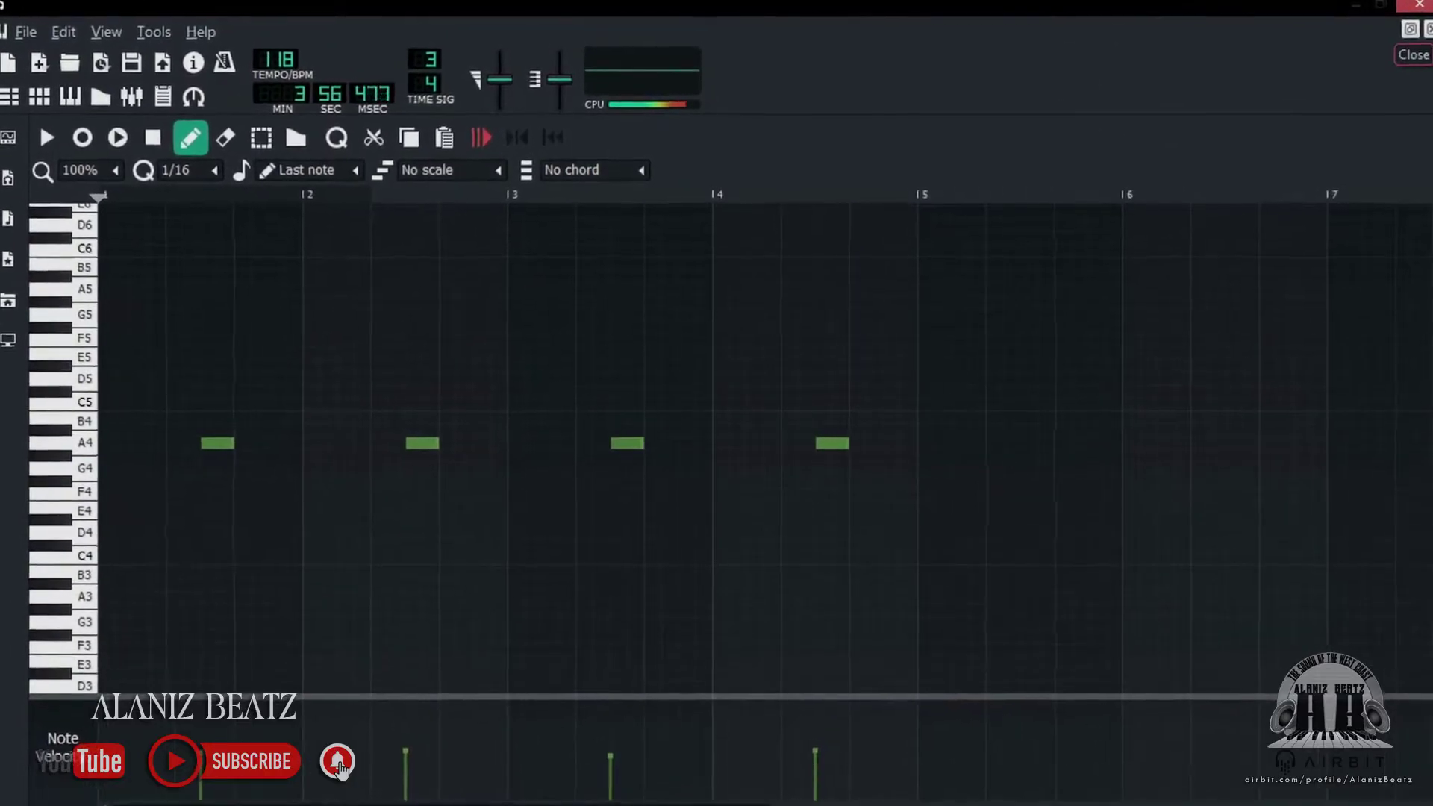
pyautogui.click(1430, 27)
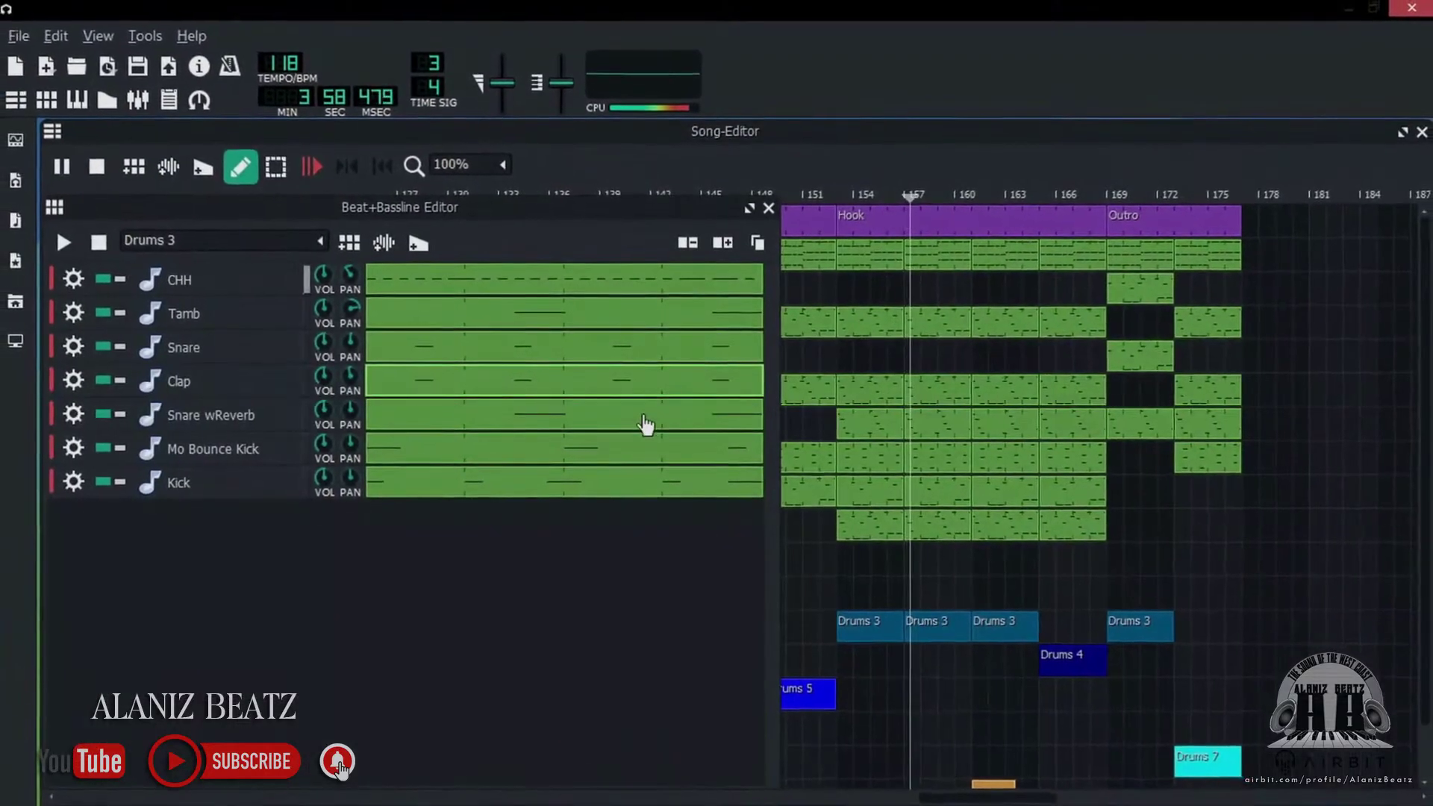
# - Inspect the Snare wReverb, Mo Bounce Kick and Kick notes of the Drums 3 pattern in the Piano Roll, and close the Beat+Bassline Editor
pyautogui.doubleClick(643, 421)
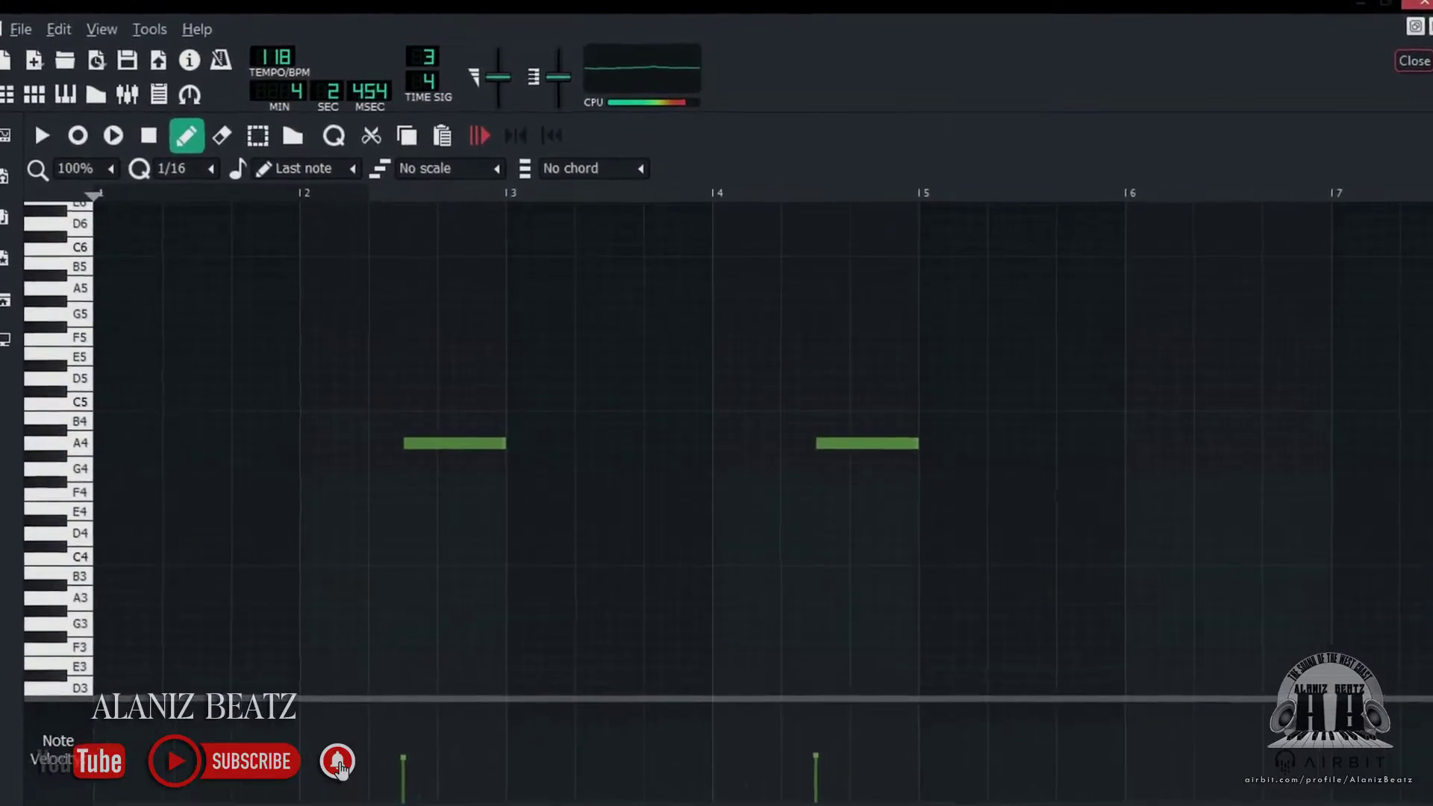
pyautogui.click(1430, 27)
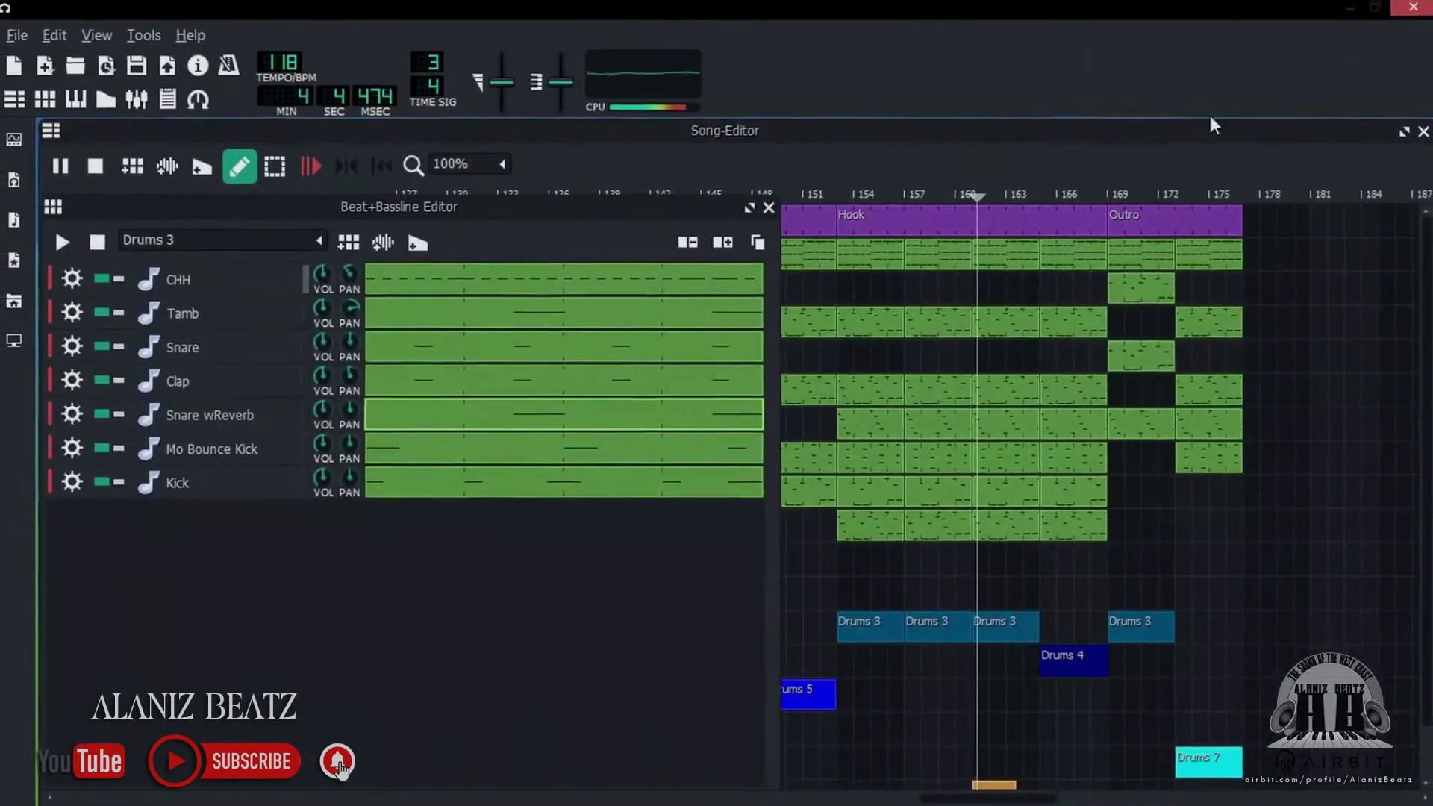
pyautogui.doubleClick(558, 454)
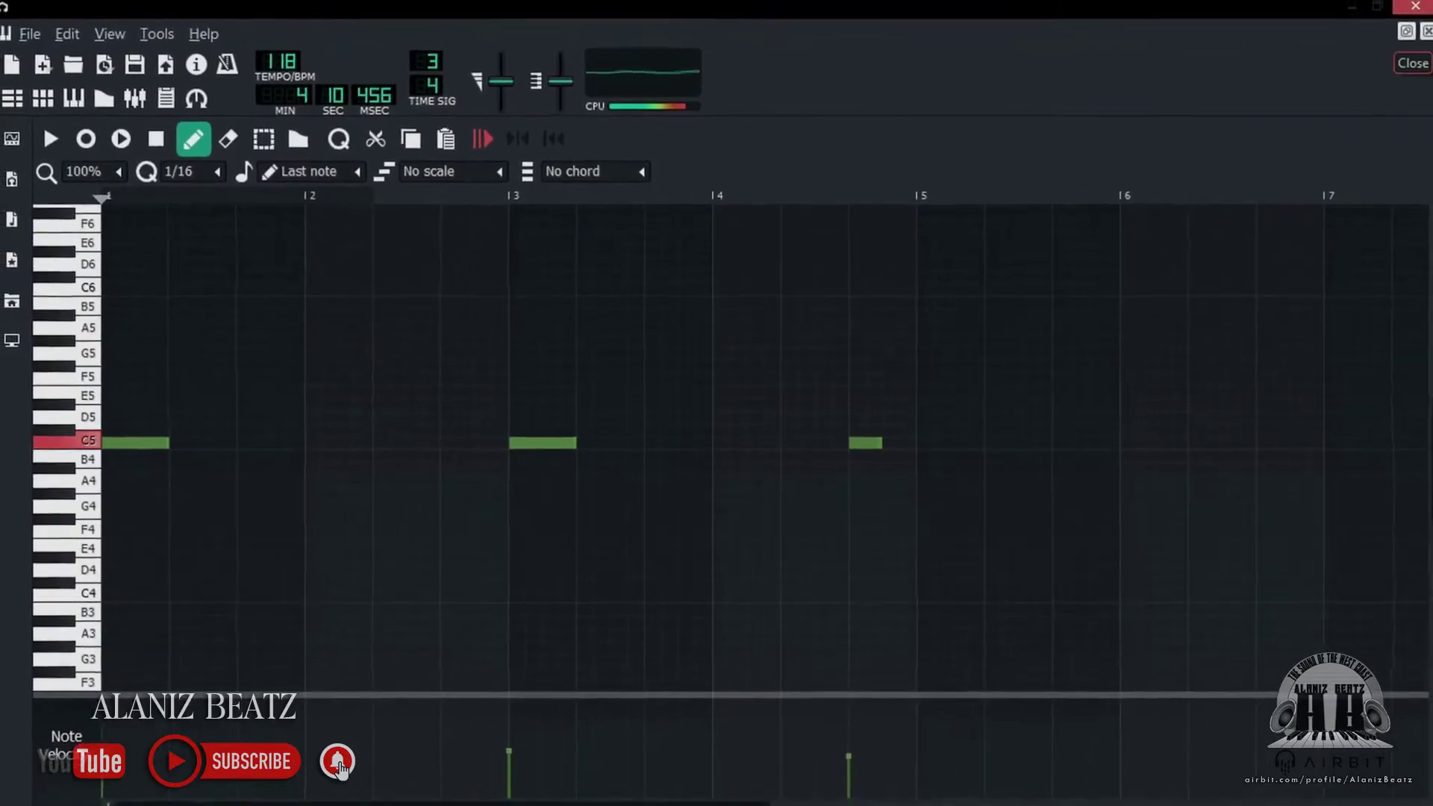
pyautogui.click(1422, 35)
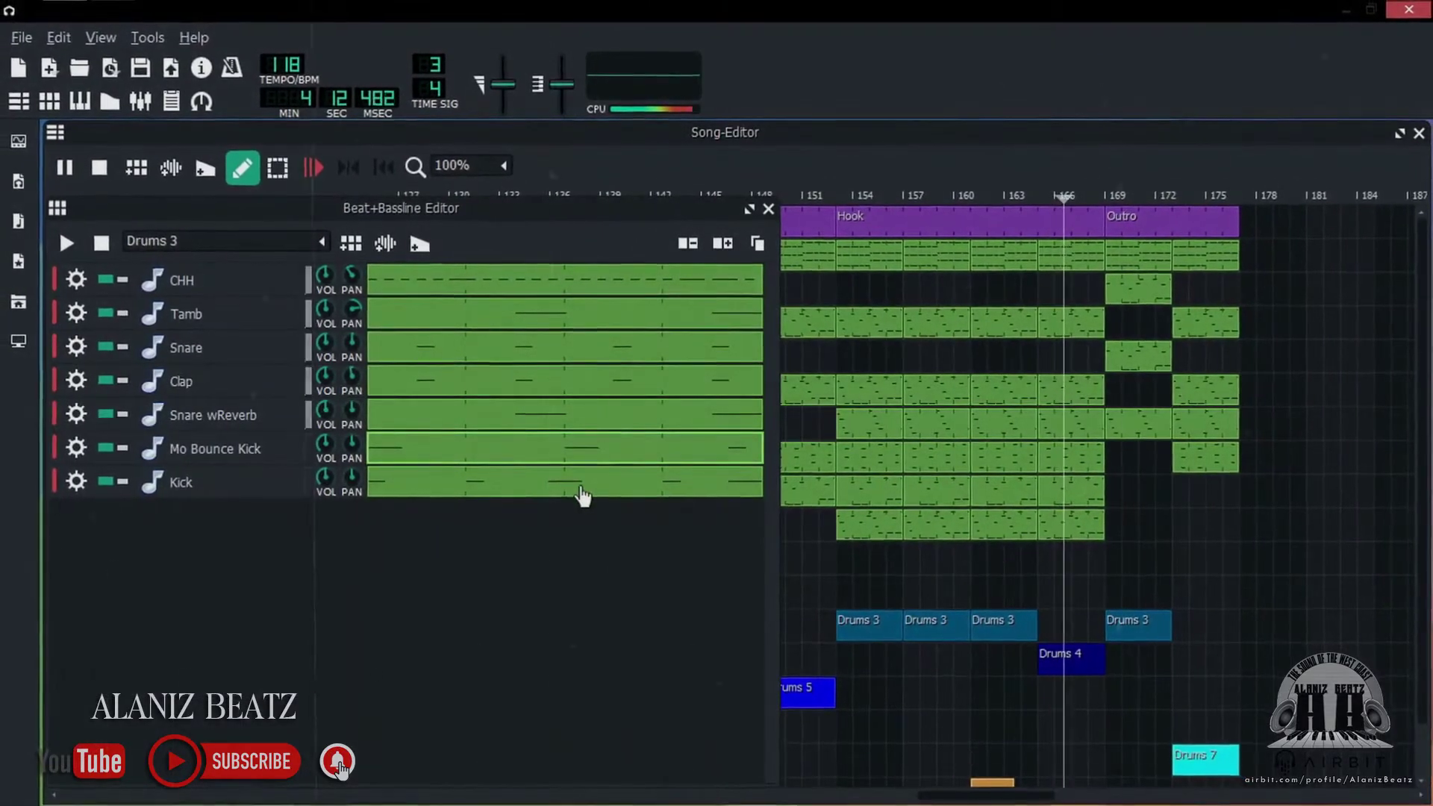
pyautogui.doubleClick(582, 489)
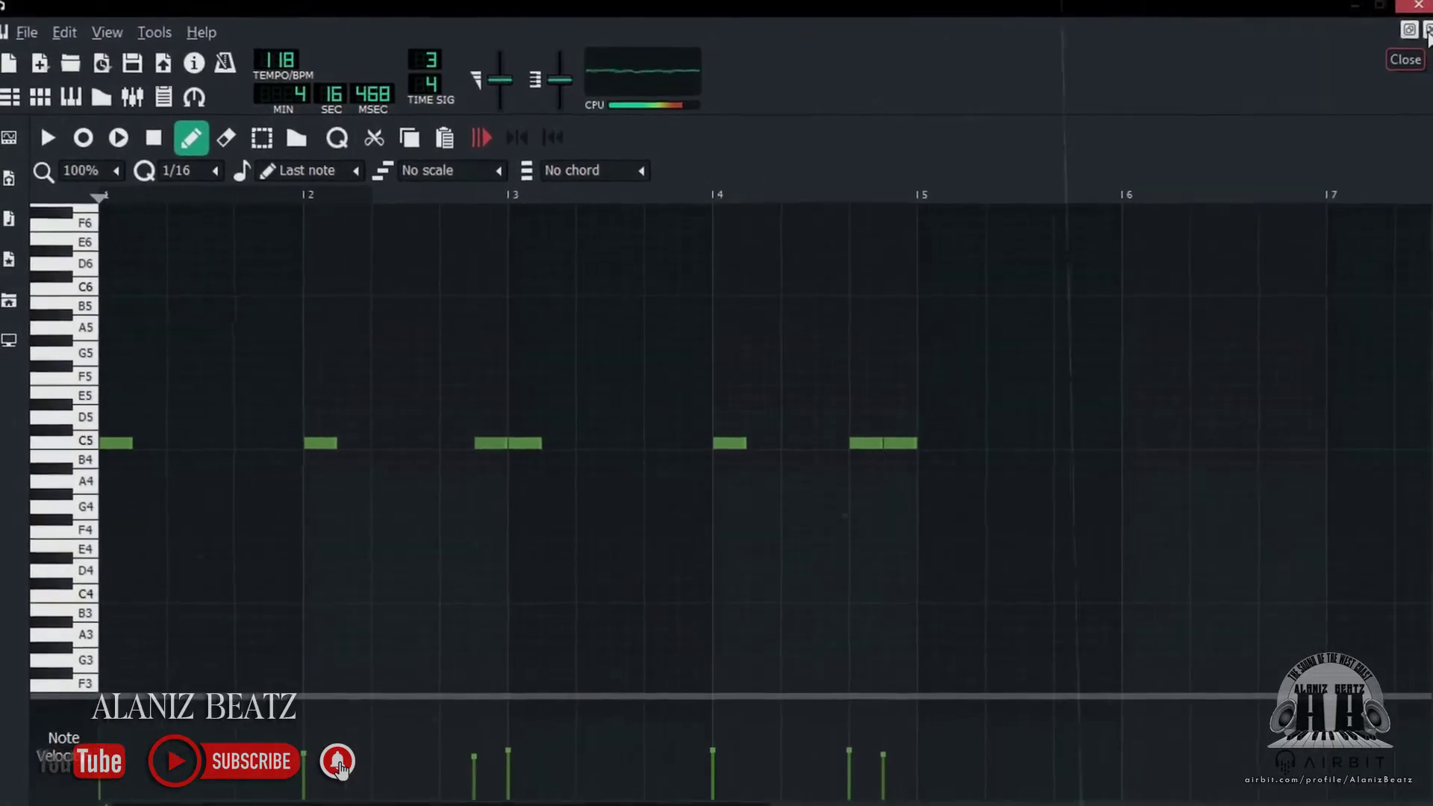
pyautogui.click(1420, 35)
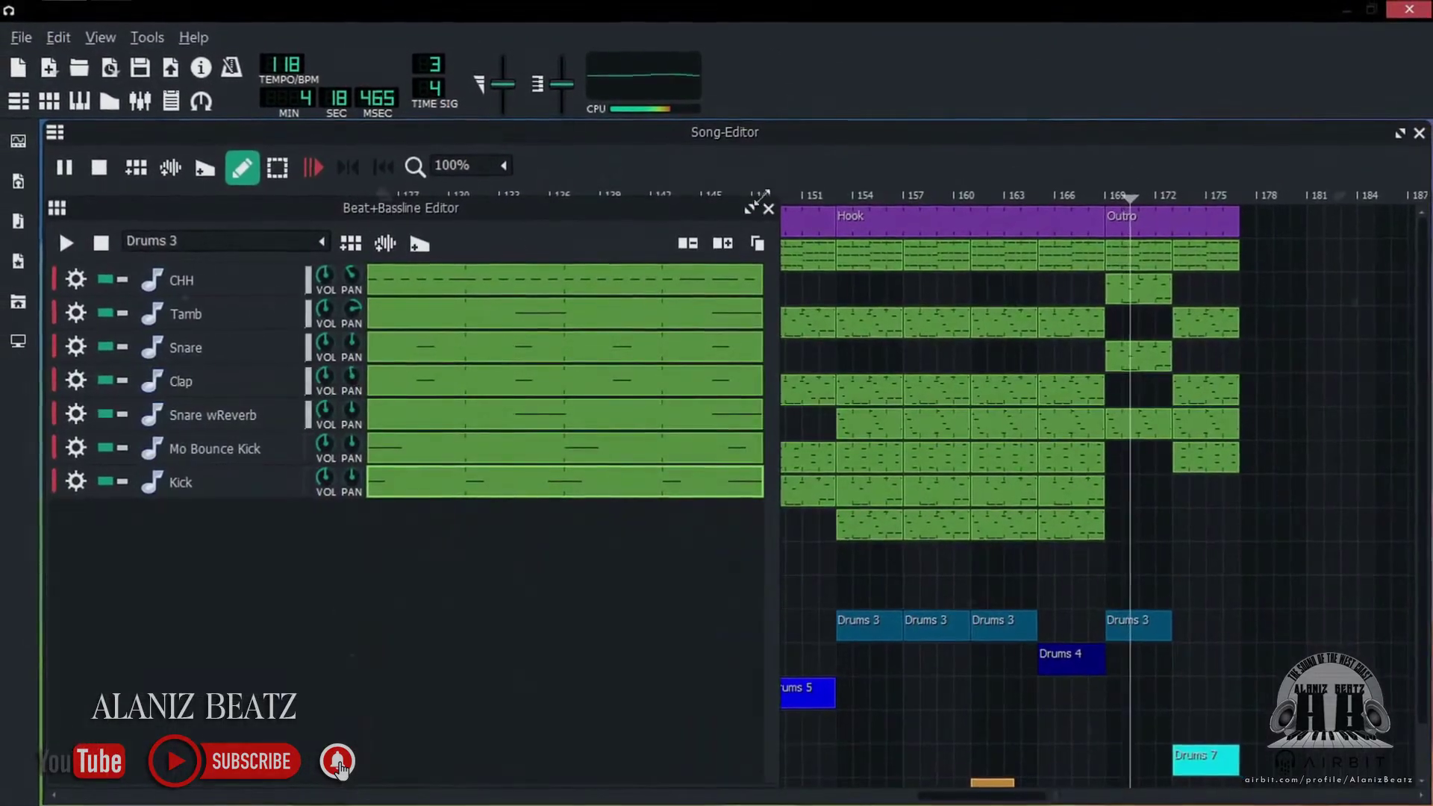
pyautogui.click(767, 209)
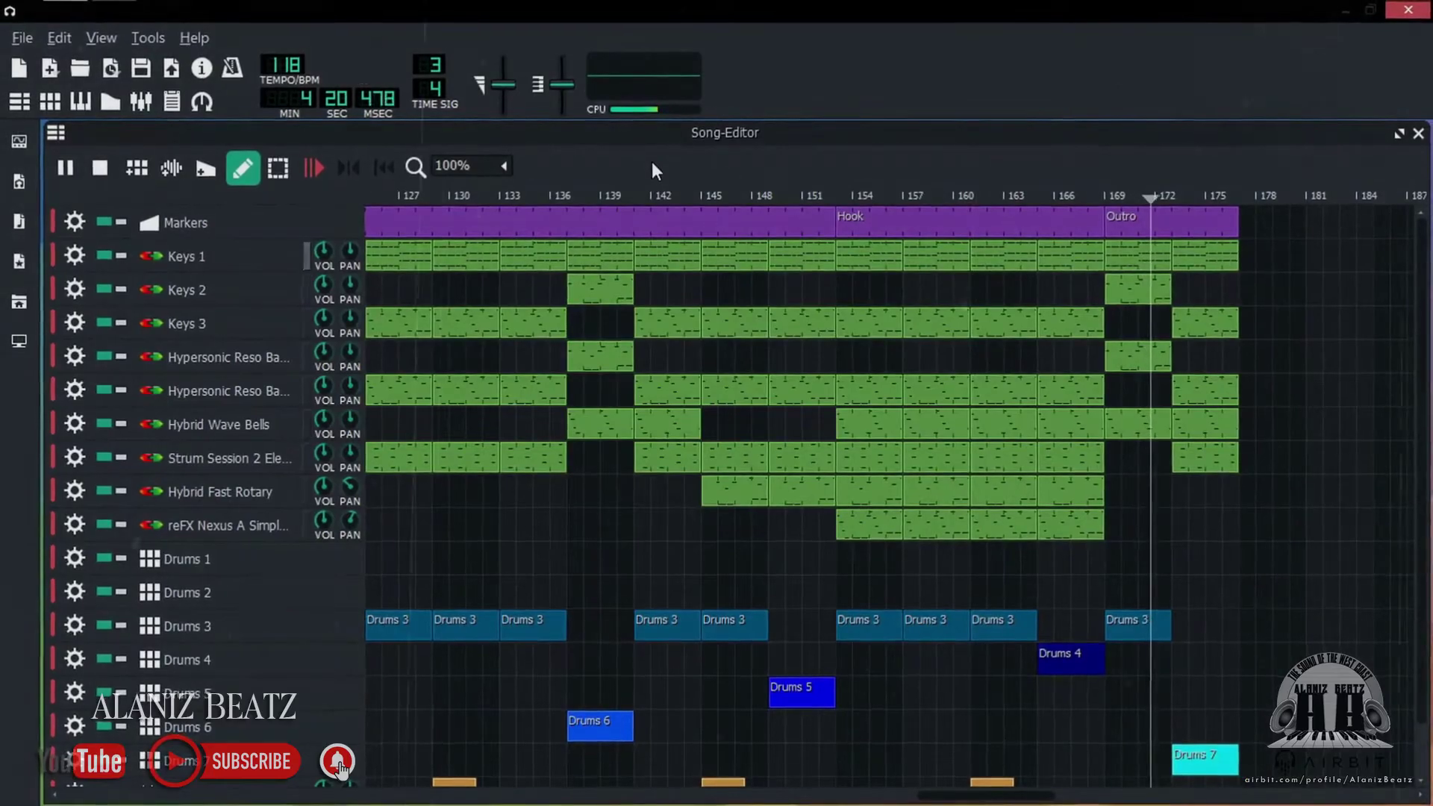